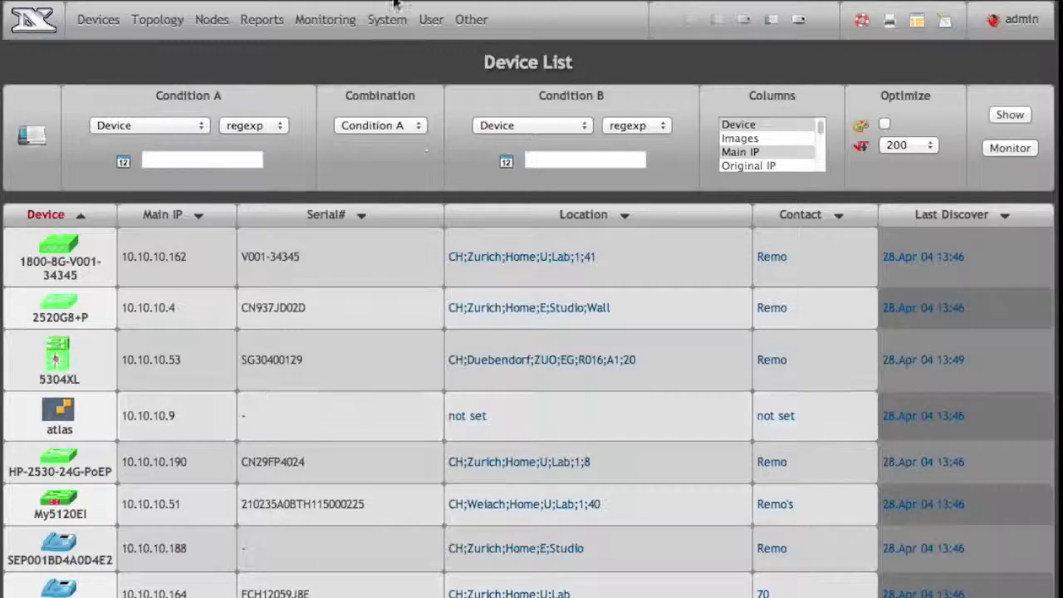
# - Open the system Export page and display the records of the modules table
pyautogui.click(389, 20)
pyautogui.click(411, 92)
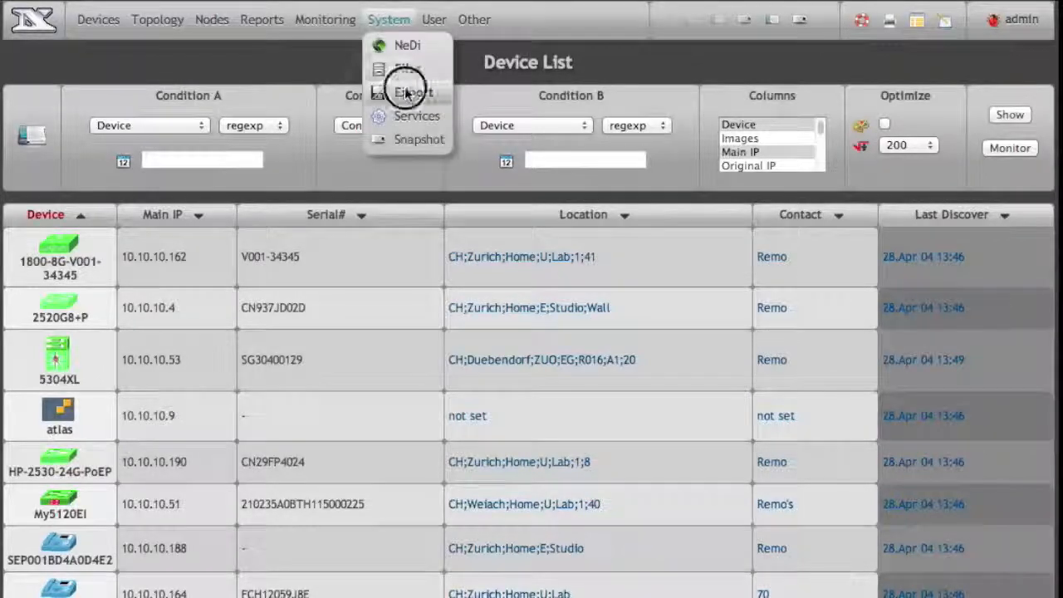
pyautogui.scroll(-10, 389, 372)
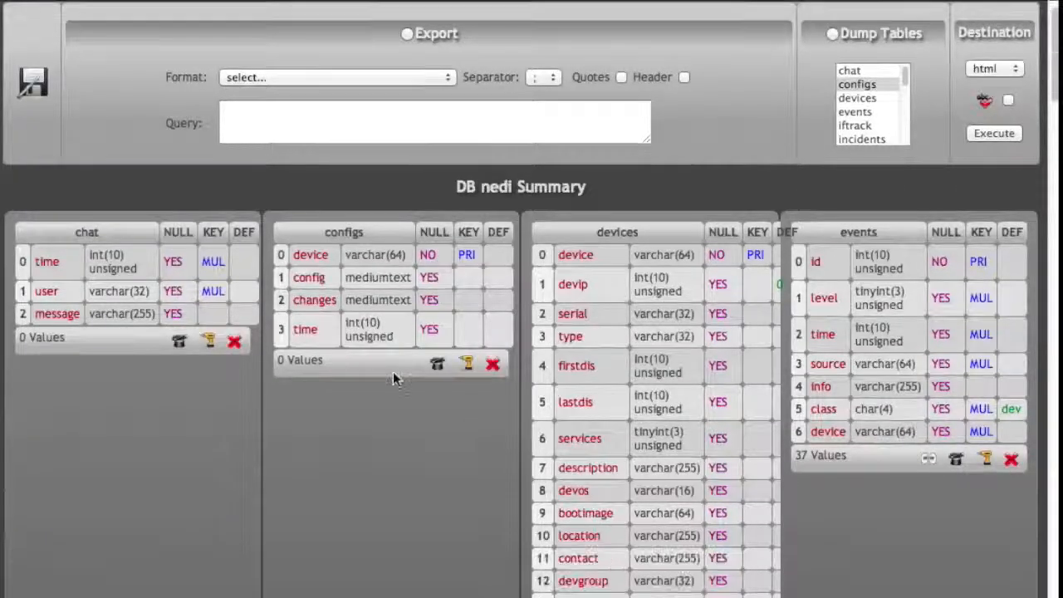
pyautogui.scroll(-15, 497, 448)
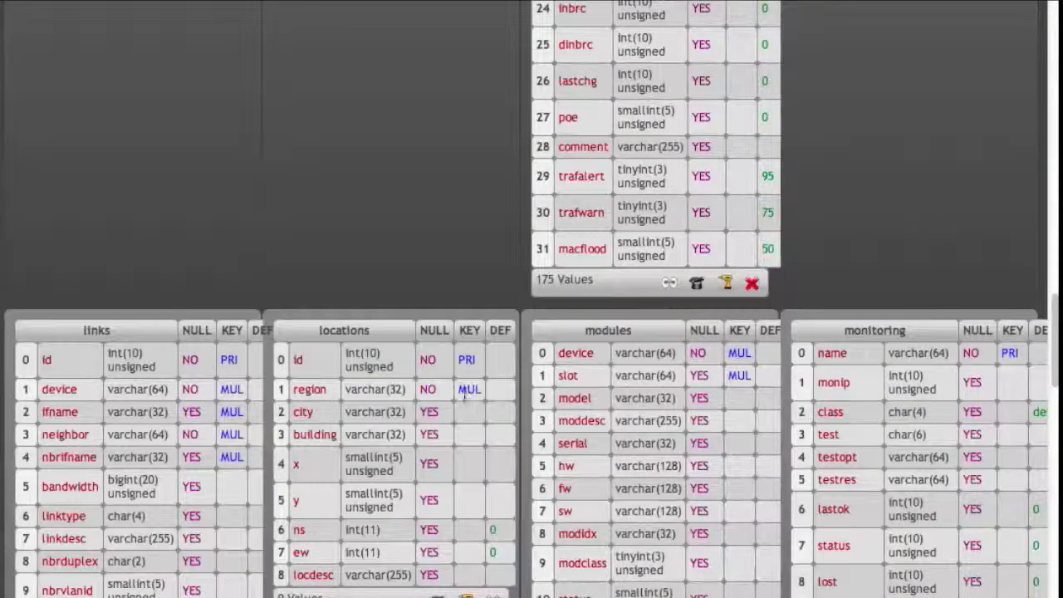
pyautogui.scroll(-1, 631, 368)
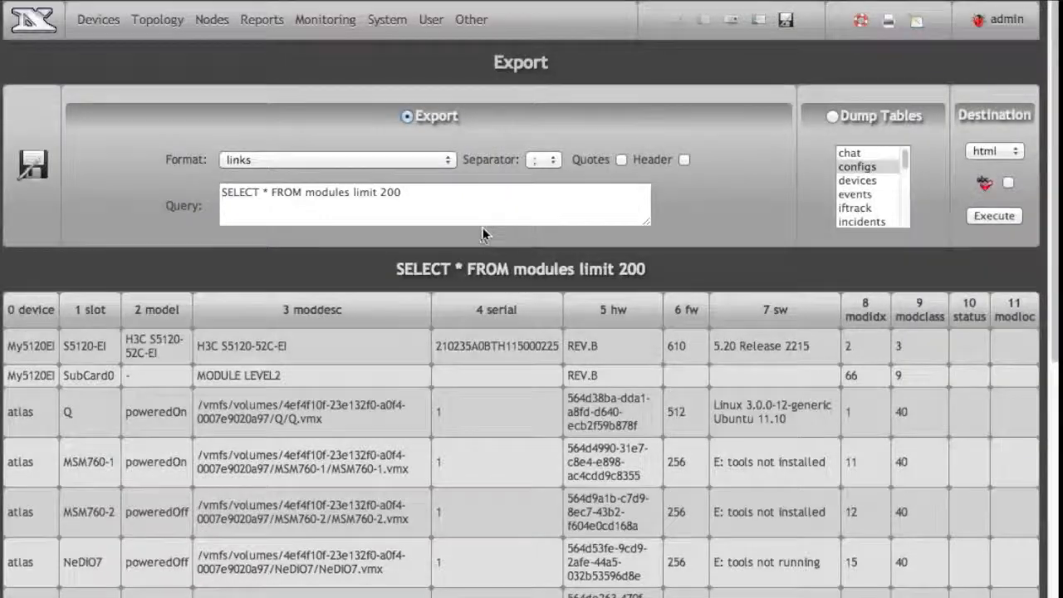
pyautogui.scroll(-8, 291, 259)
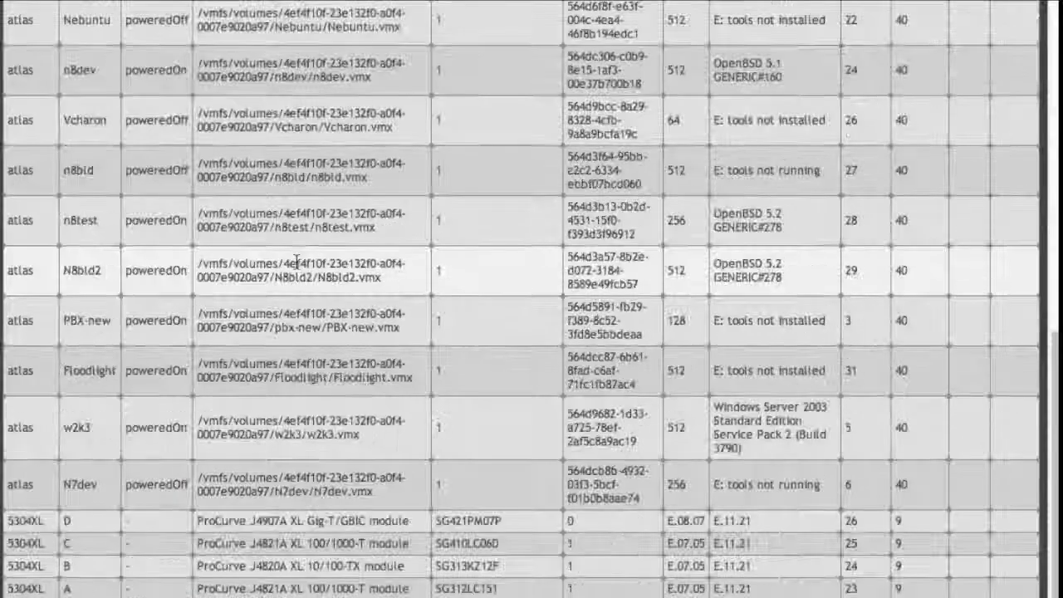
pyautogui.scroll(8, 293, 261)
# - From the database summary, display the records of the devices table, and return to the summary
pyautogui.click(28, 166)
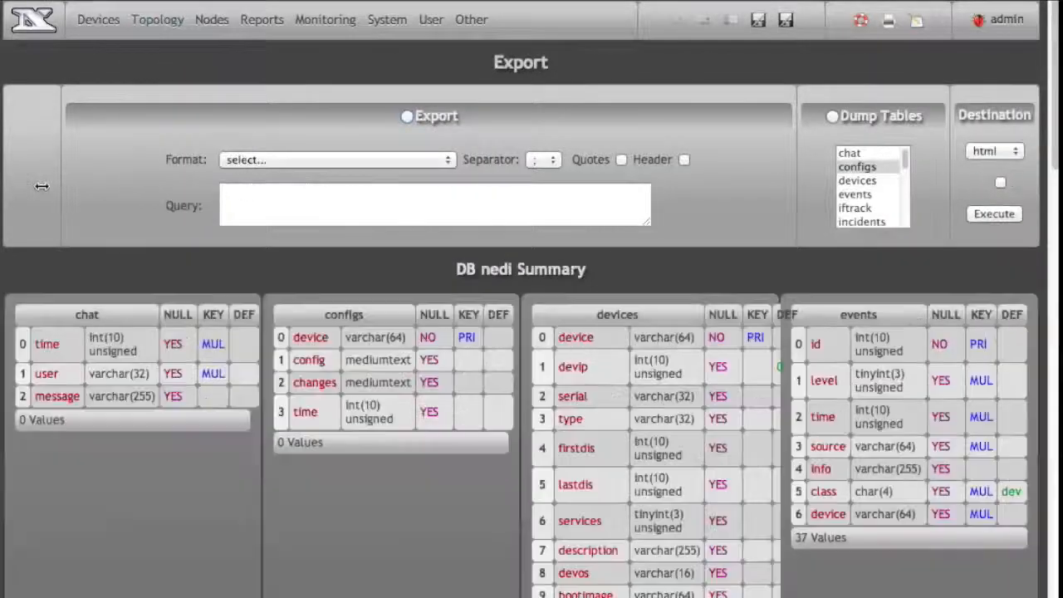
pyautogui.scroll(-10, 396, 279)
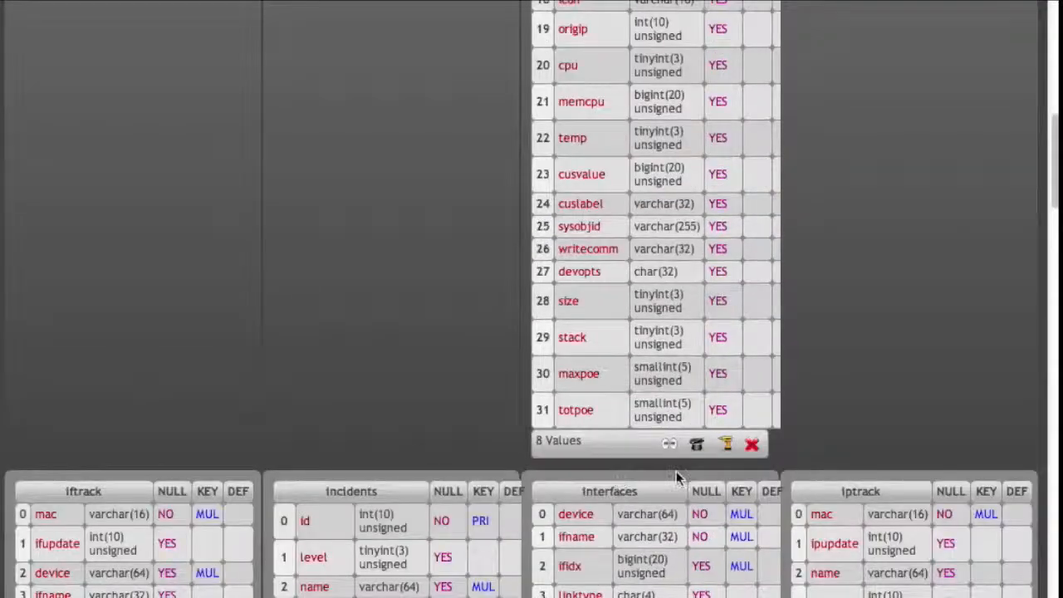
pyautogui.click(671, 446)
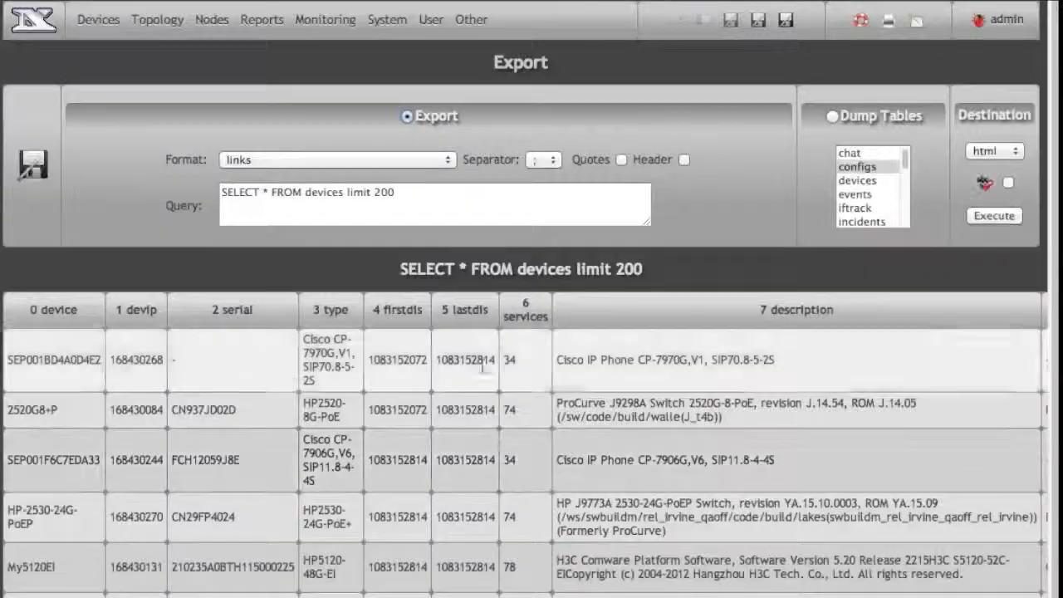
pyautogui.click(30, 166)
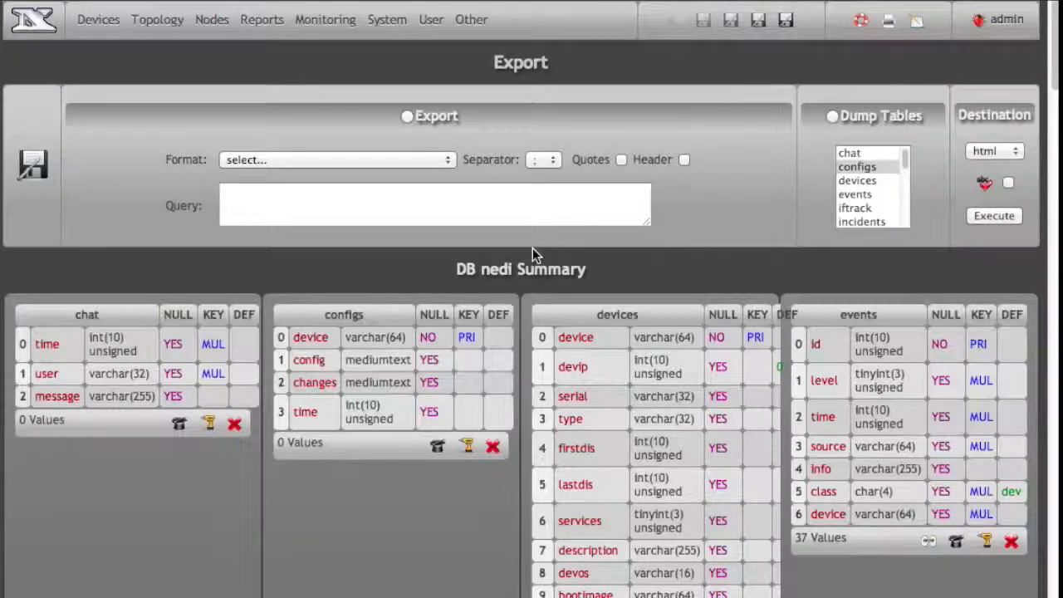
# - Add a system snapshot named showcase1, entering root as the database user and the database password
pyautogui.click(388, 19)
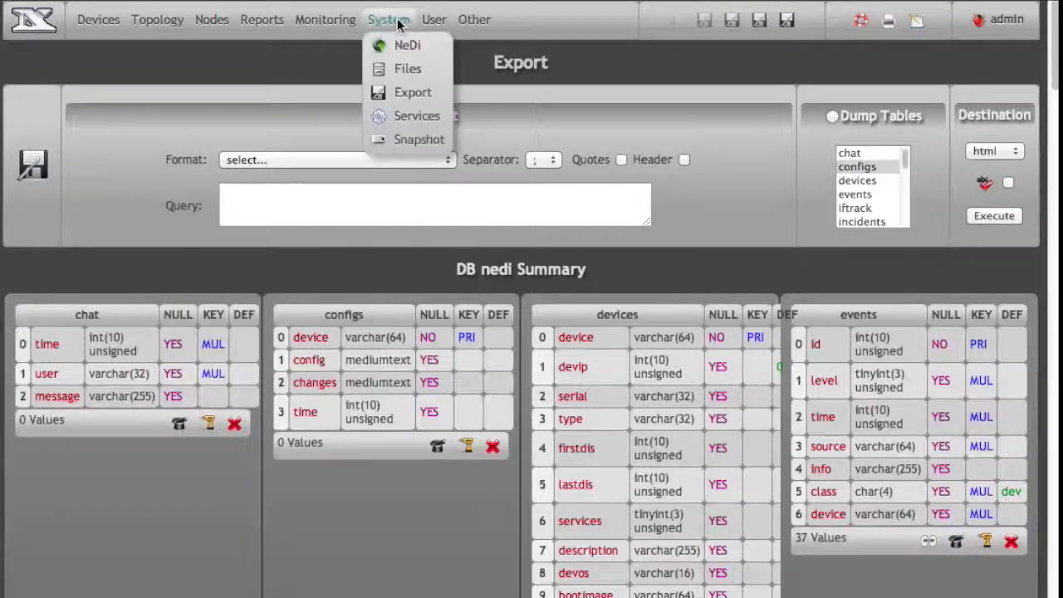
pyautogui.click(415, 141)
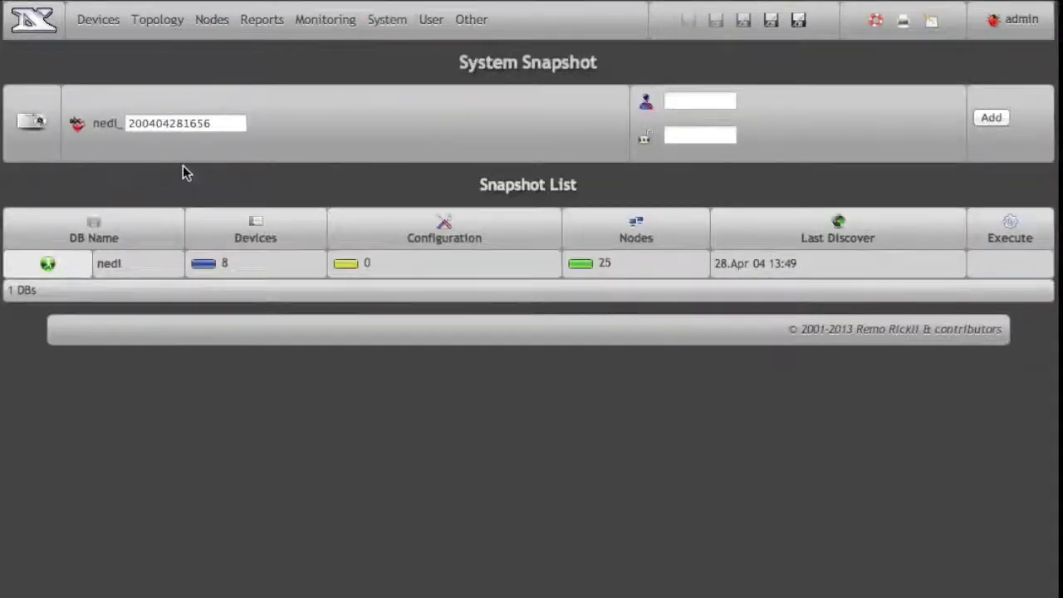
pyautogui.doubleClick(166, 118)
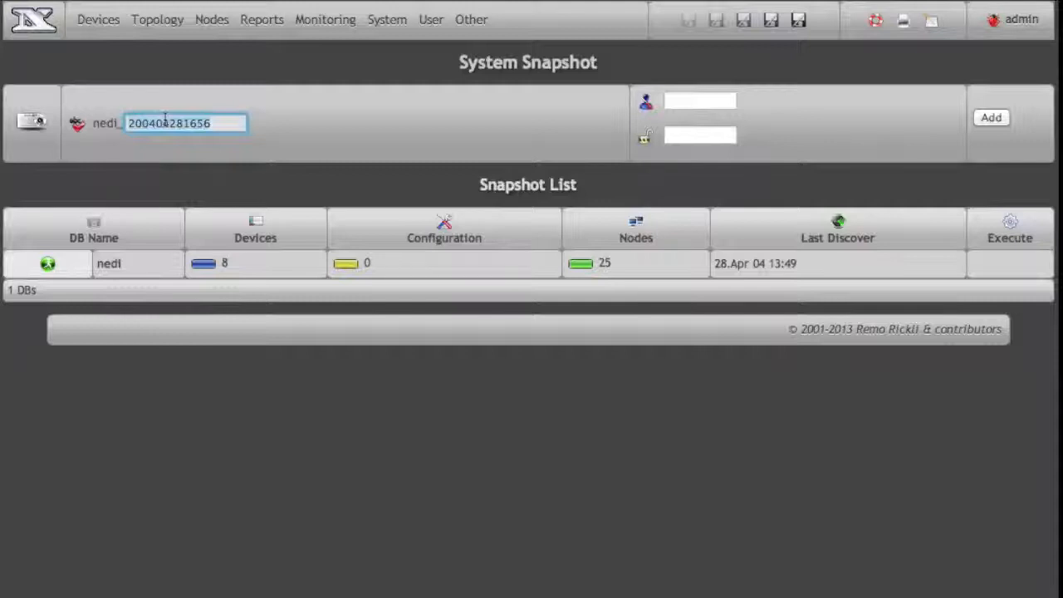
pyautogui.write('showcase1')
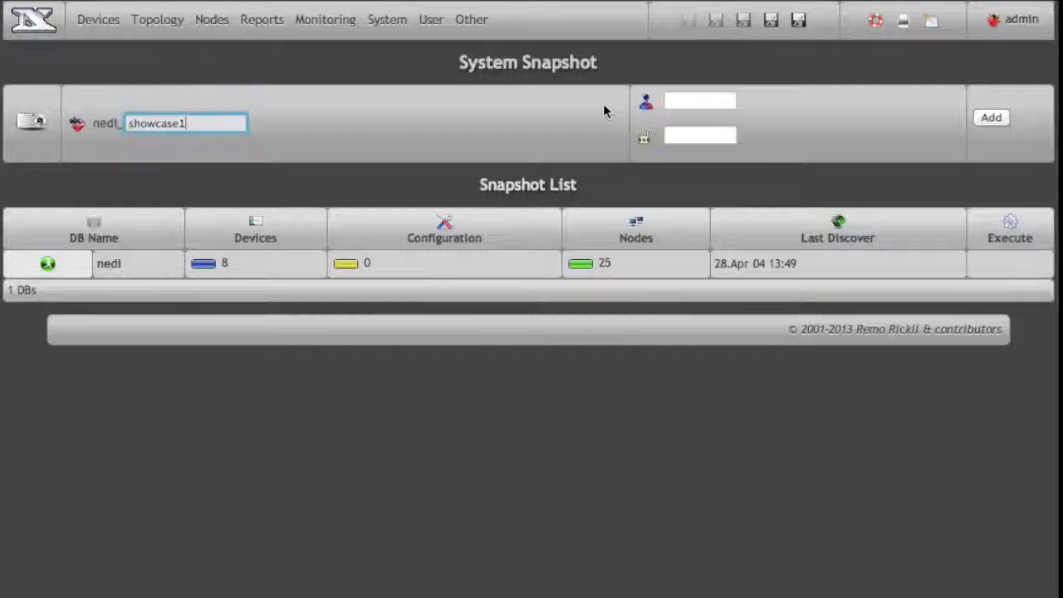
pyautogui.click(721, 102)
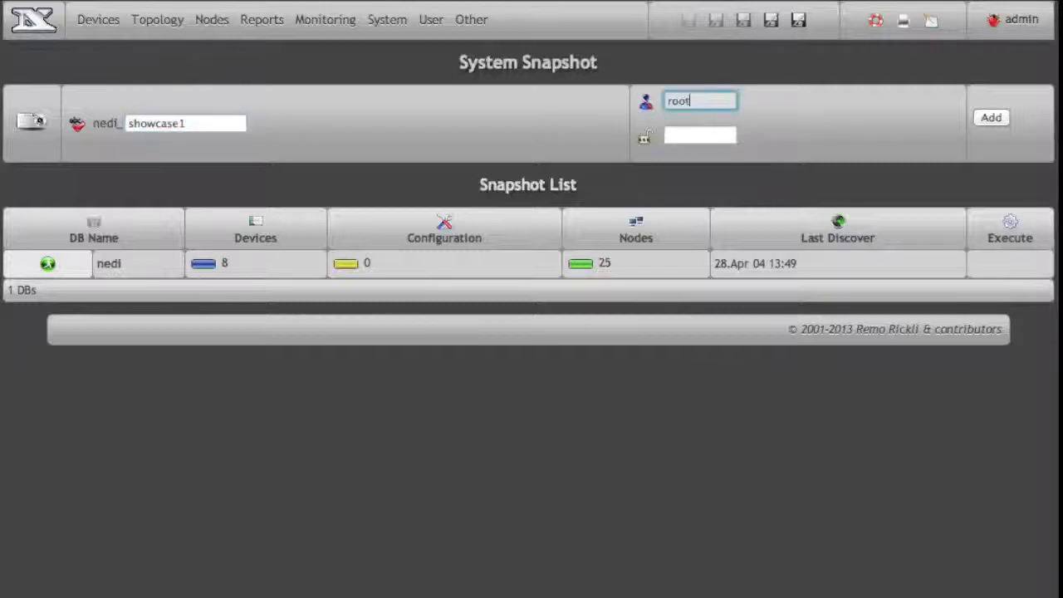
pyautogui.press('Tab')
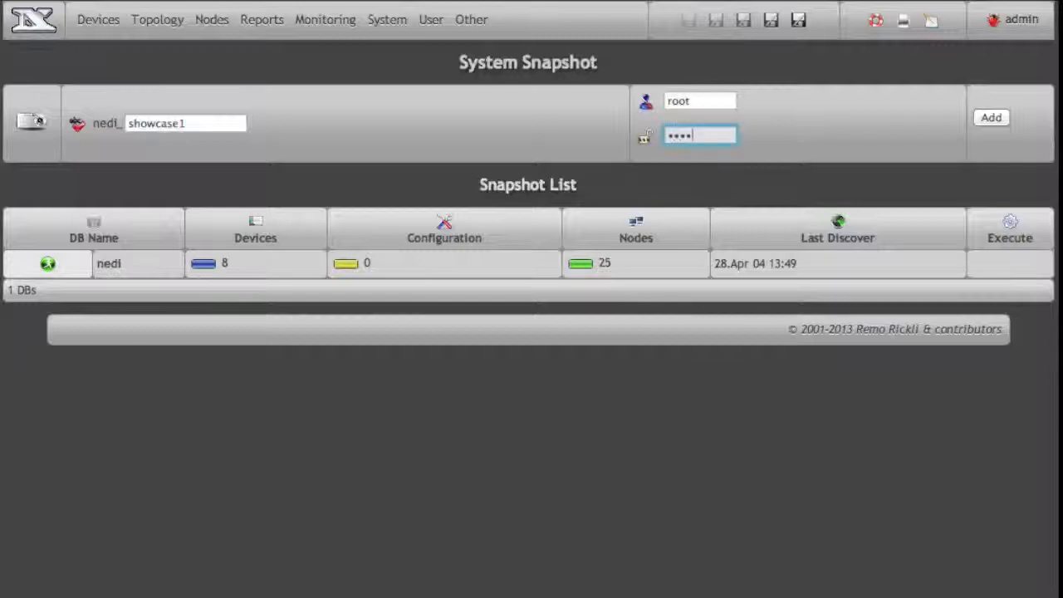
pyautogui.click(990, 117)
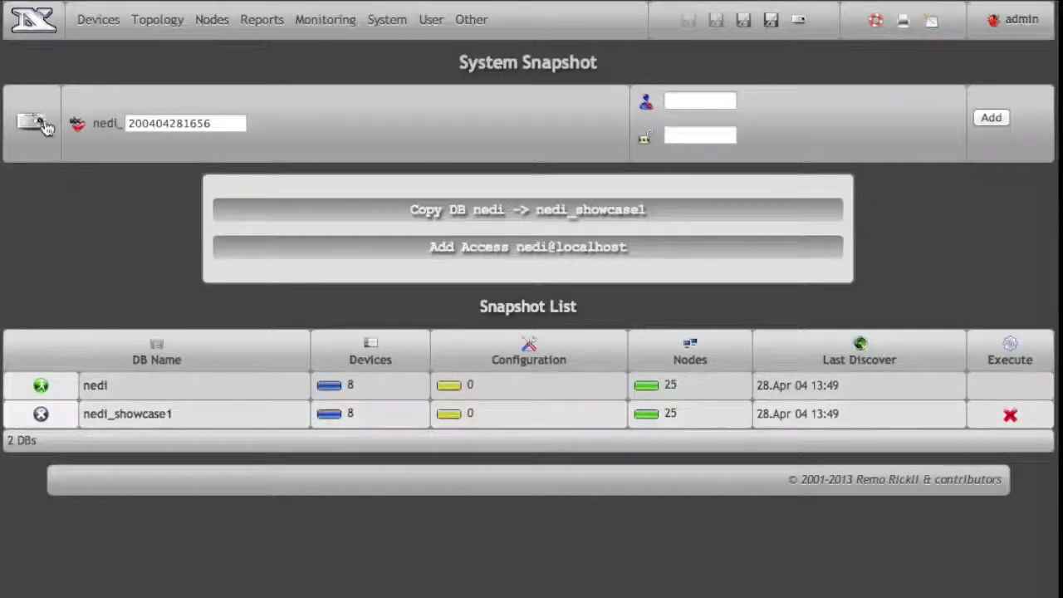
# - Import the database file 108-nedilab.sql.gz from the DB folder through the system files page
pyautogui.moveTo(391, 29)
pyautogui.click(406, 69)
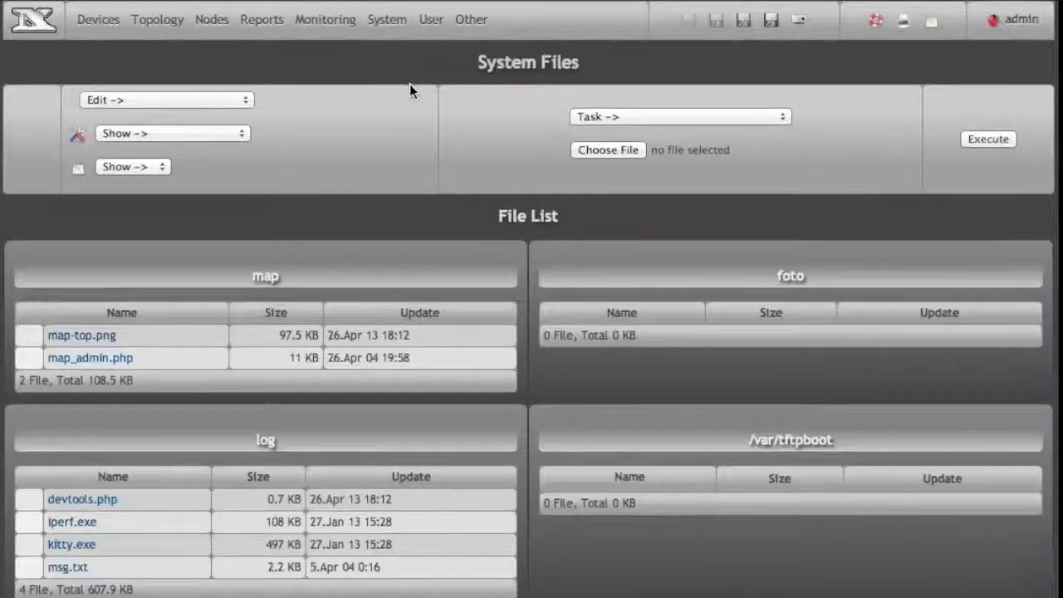
pyautogui.click(651, 119)
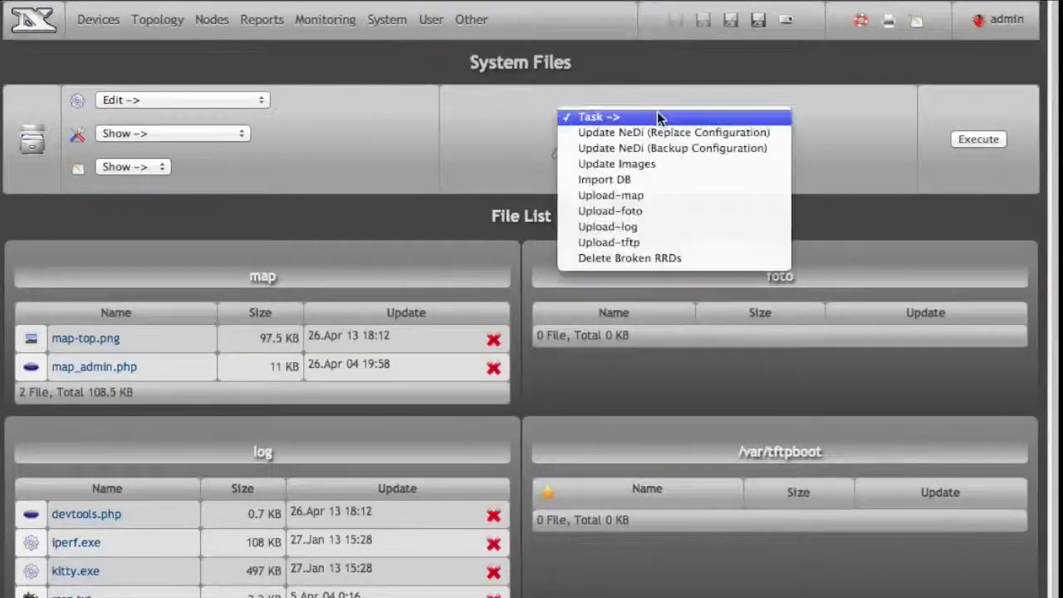
pyautogui.click(640, 177)
pyautogui.click(621, 153)
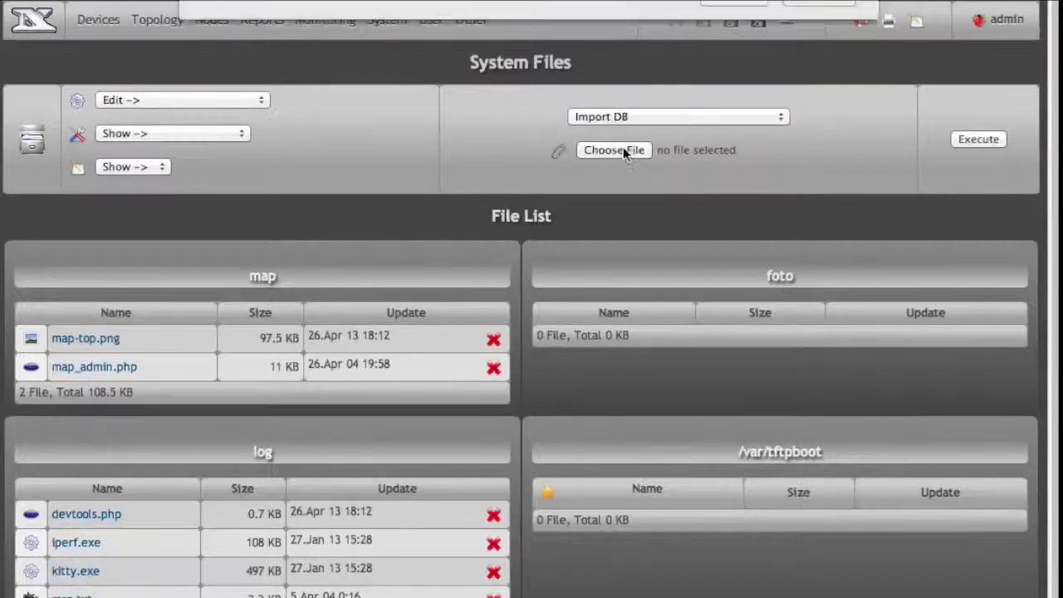
pyautogui.click(754, 44)
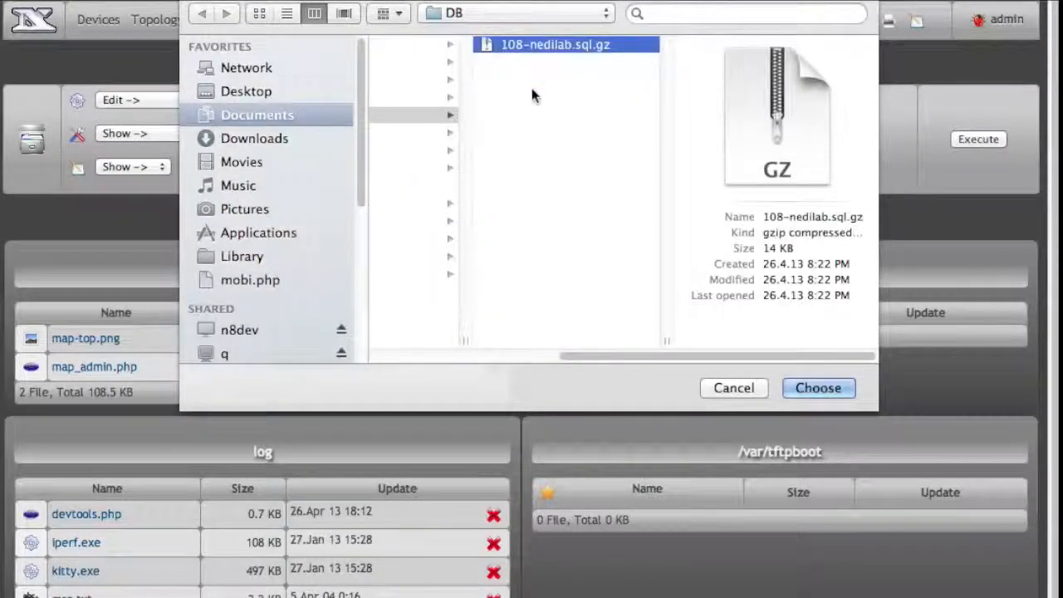
pyautogui.click(836, 392)
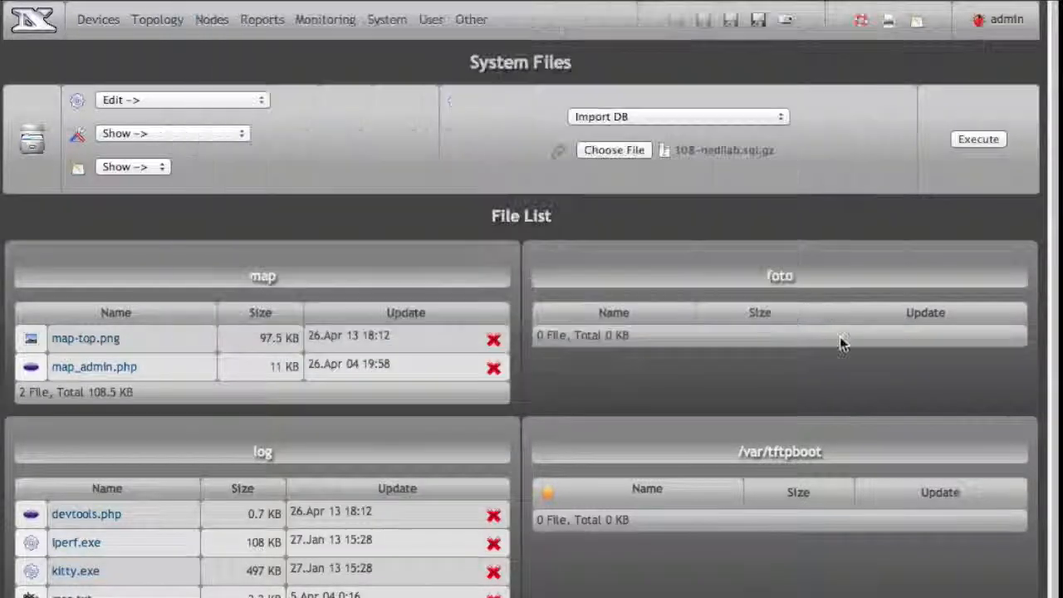
pyautogui.click(984, 140)
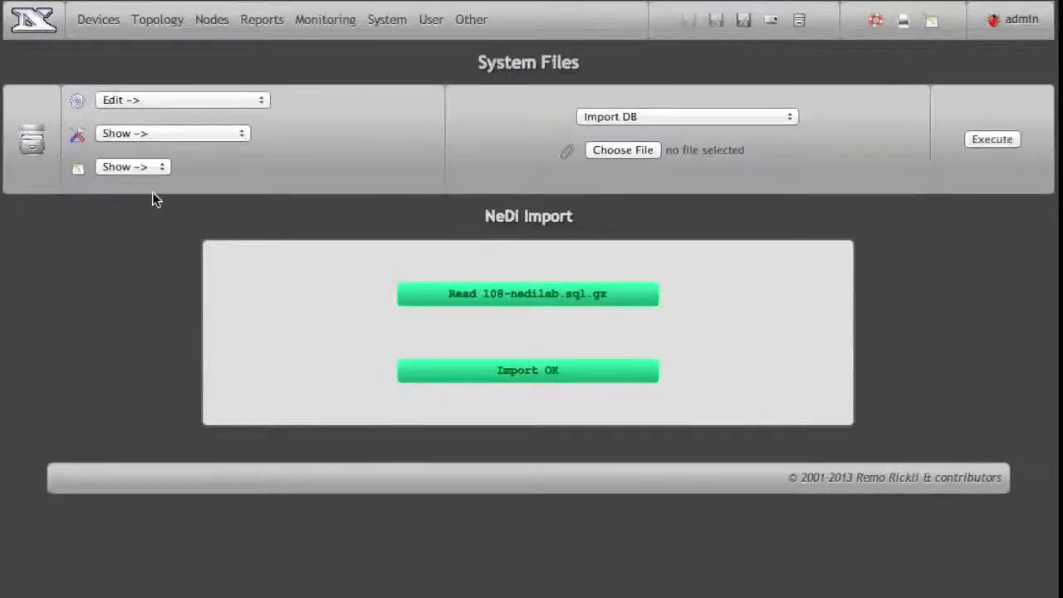
# - Leave the import page and open the snapshot list to compare nedi with nedi_showcase1
pyautogui.click(34, 146)
pyautogui.moveTo(395, 21)
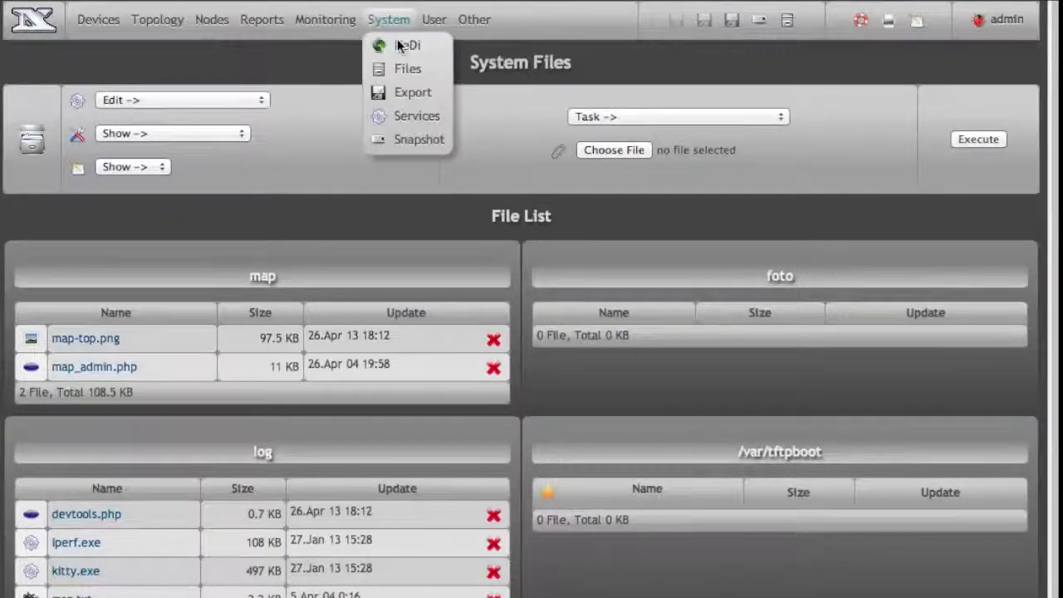
pyautogui.click(415, 135)
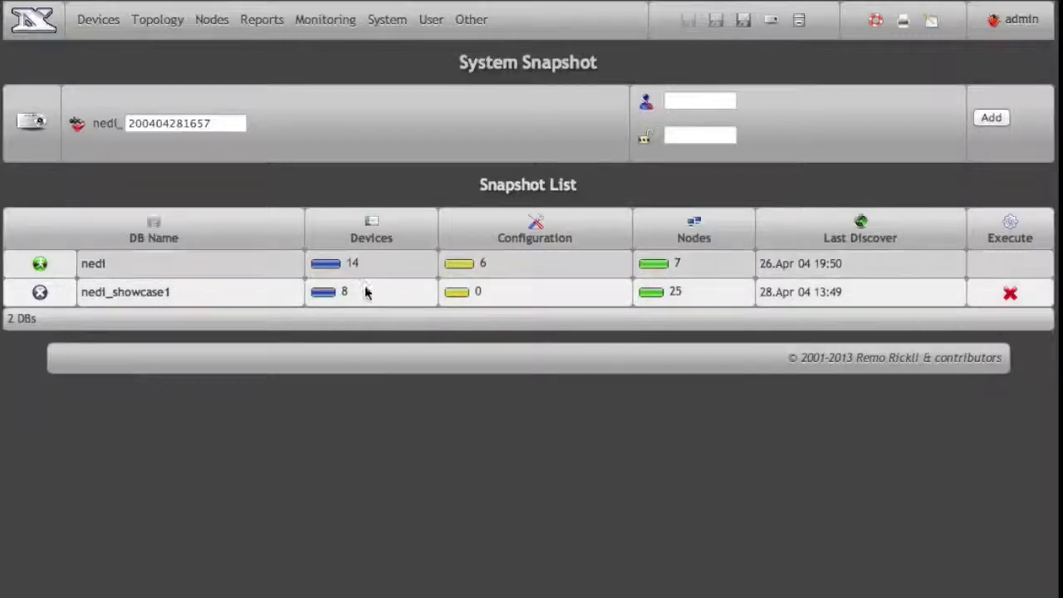
# - Show the unfiltered device list of the imported nedi database and look through its devices
pyautogui.moveTo(98, 19)
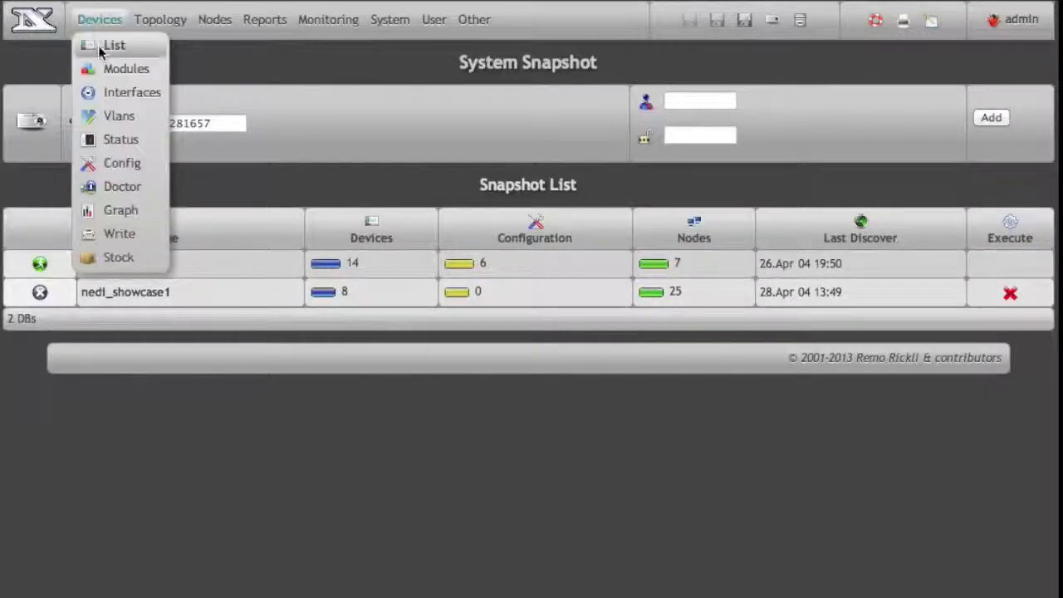
pyautogui.click(98, 43)
pyautogui.click(1009, 114)
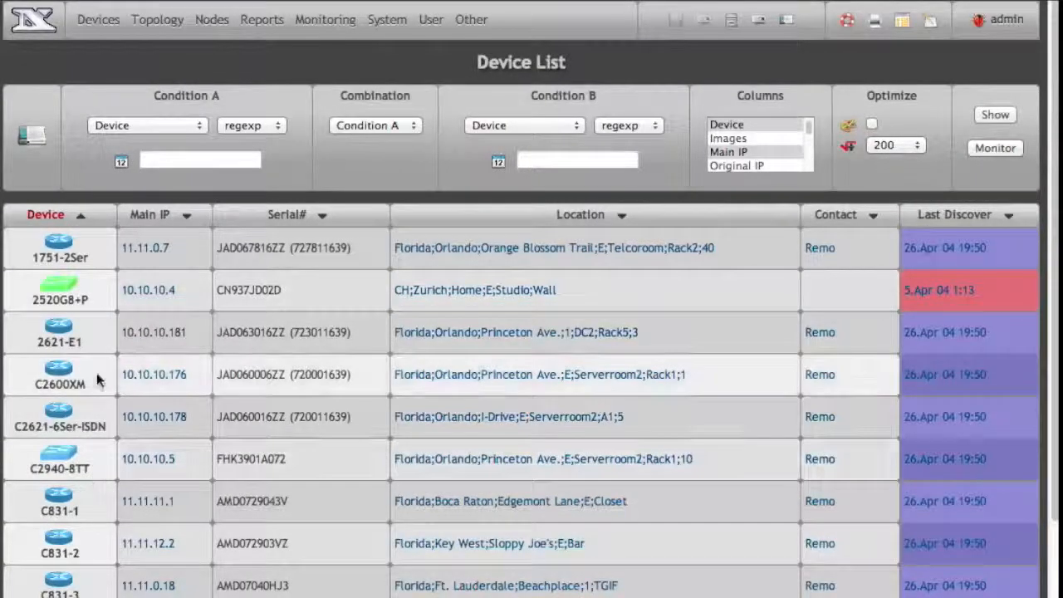
pyautogui.scroll(-3, 105, 372)
pyautogui.scroll(5, 191, 465)
pyautogui.scroll(-1, 211, 498)
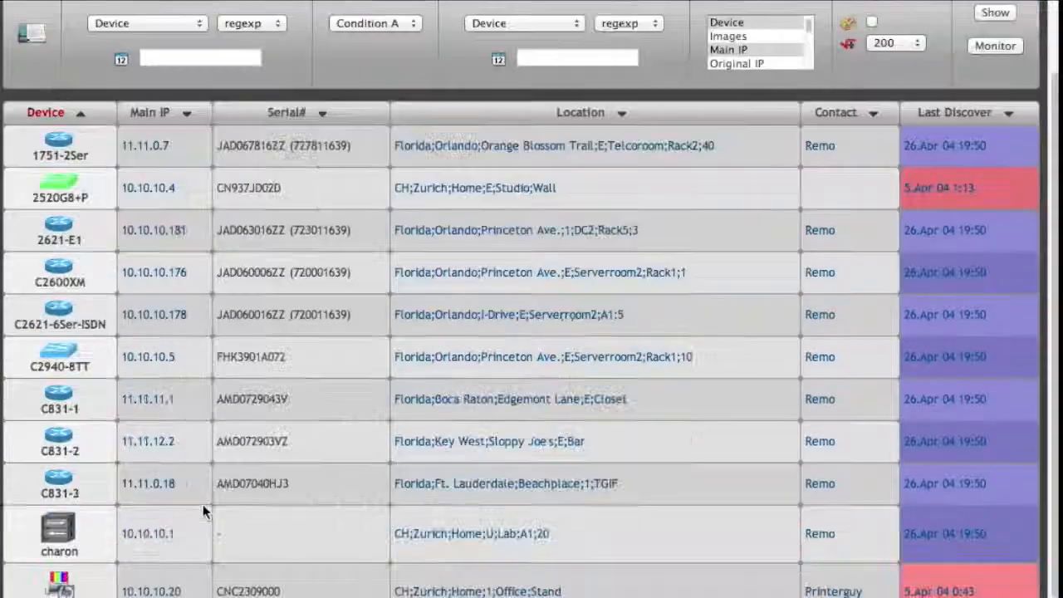
pyautogui.scroll(1, 202, 504)
# - Make the nedi_showcase1 snapshot the active database
pyautogui.moveTo(390, 20)
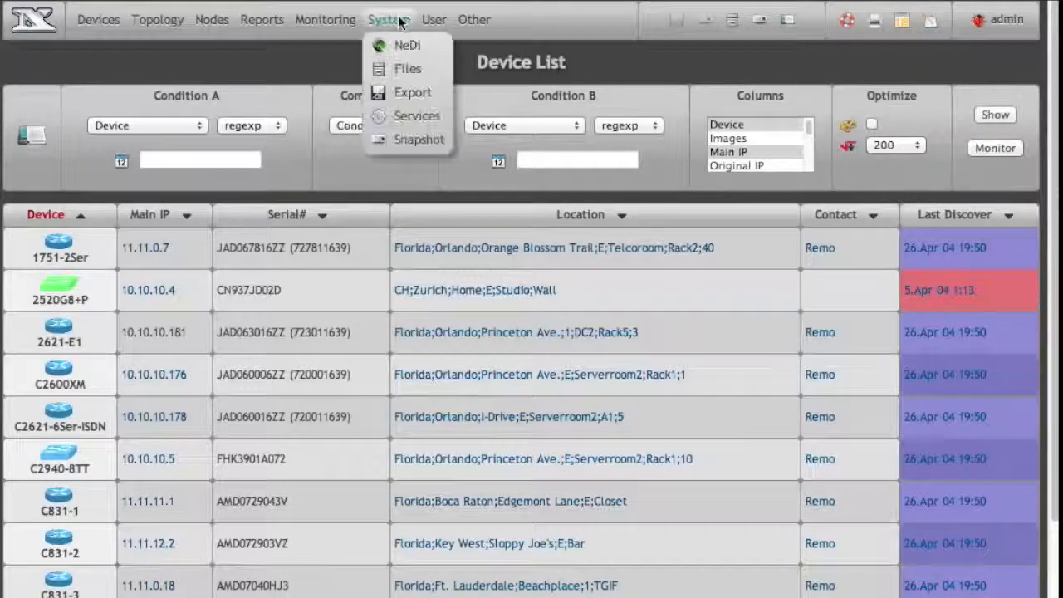
pyautogui.click(405, 137)
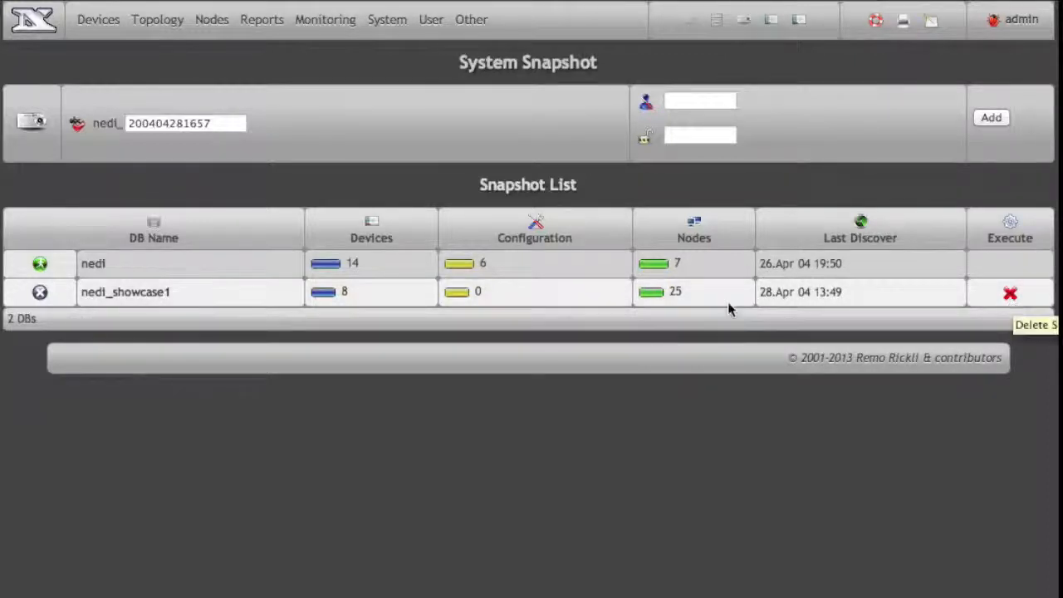
pyautogui.click(39, 294)
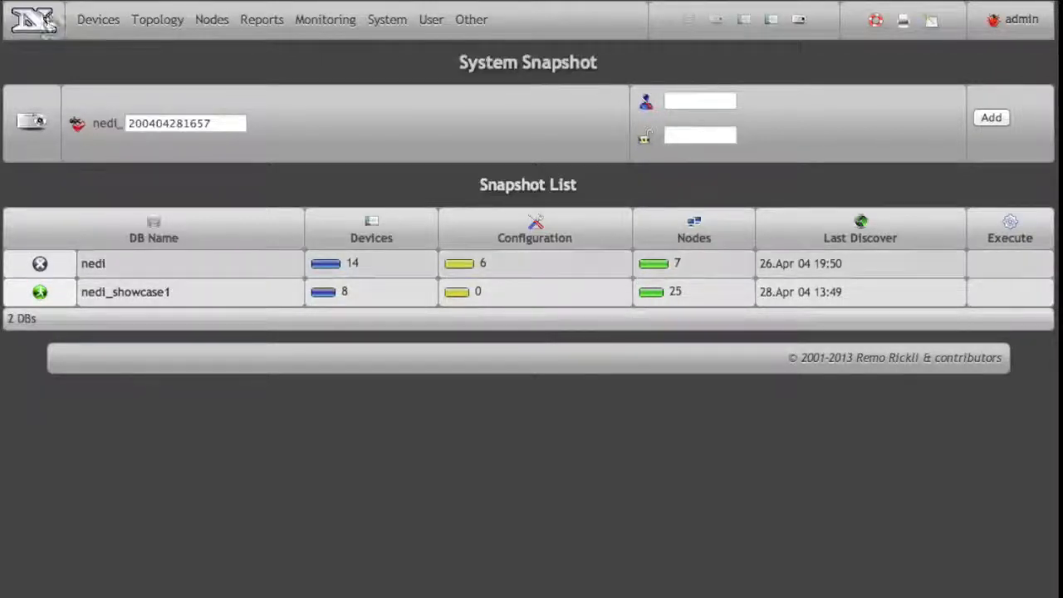
# - Show the unfiltered device list of the nedi_showcase1 snapshot
pyautogui.moveTo(98, 19)
pyautogui.click(98, 48)
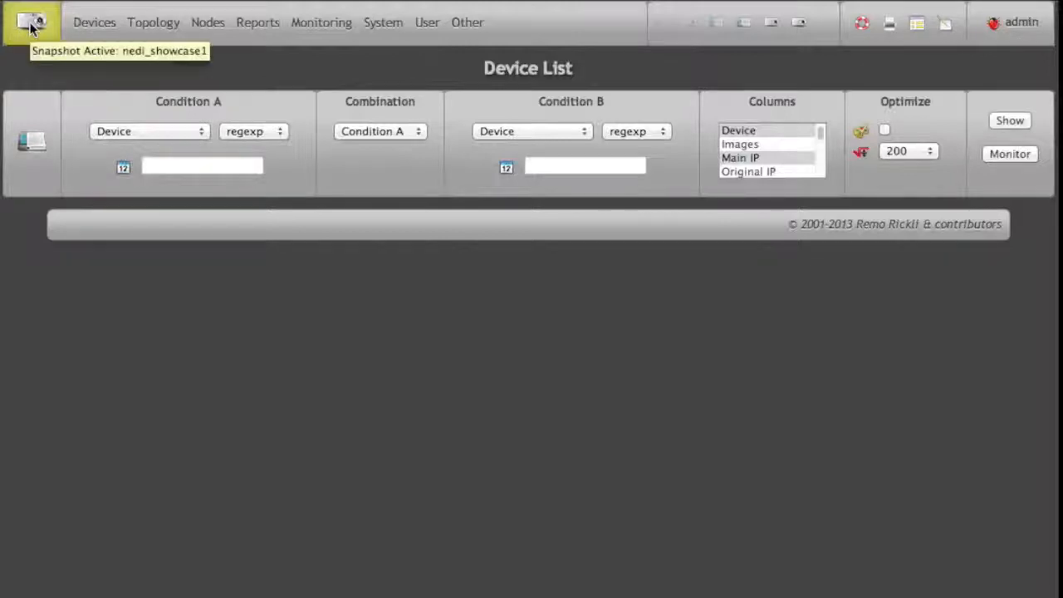
pyautogui.click(1010, 120)
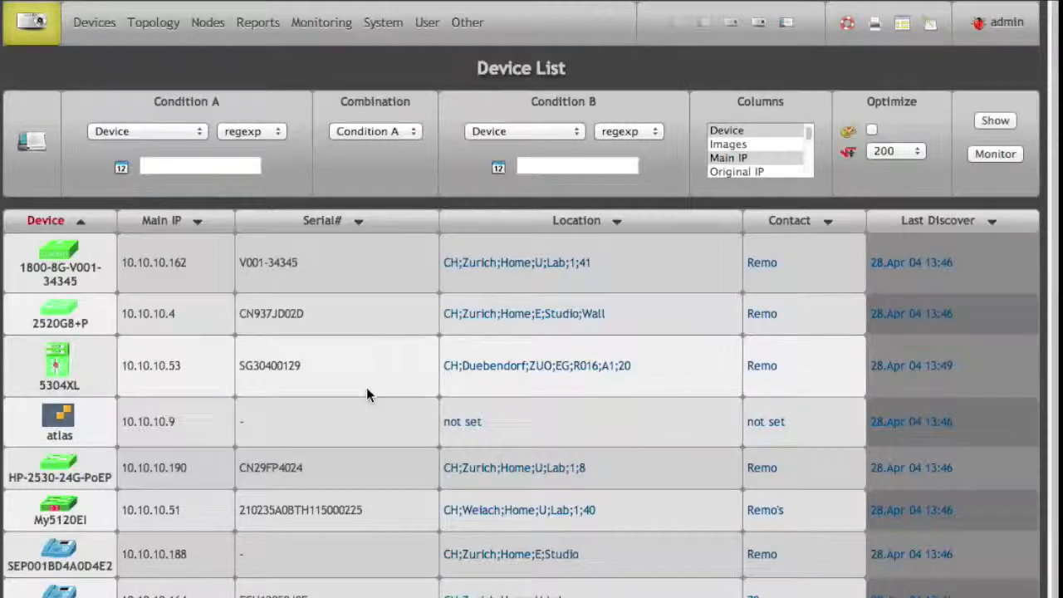
# - Return to the snapshot list and make the nedi database active again
pyautogui.click(383, 23)
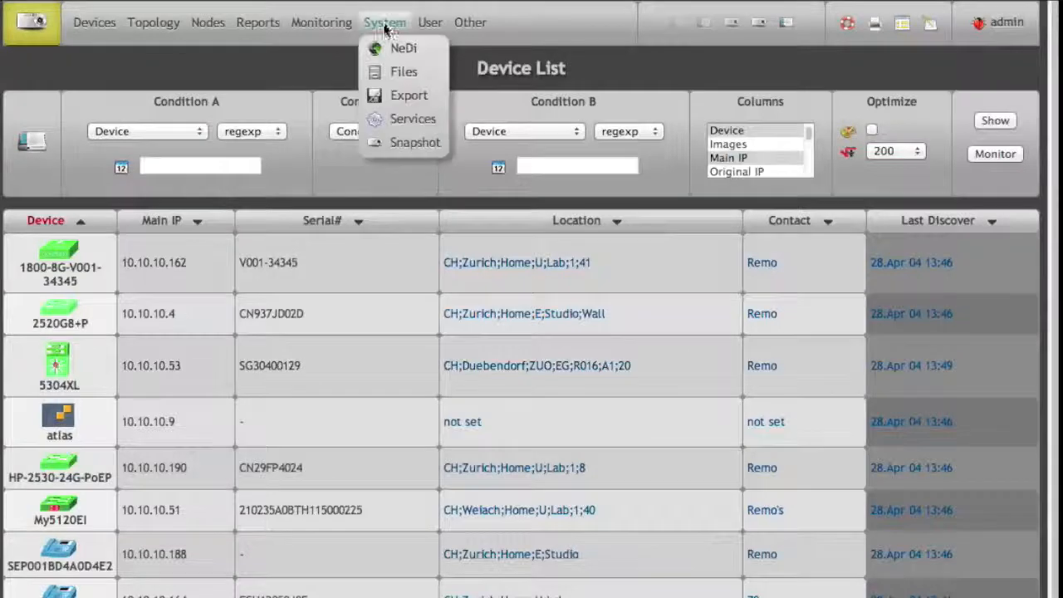
pyautogui.click(394, 145)
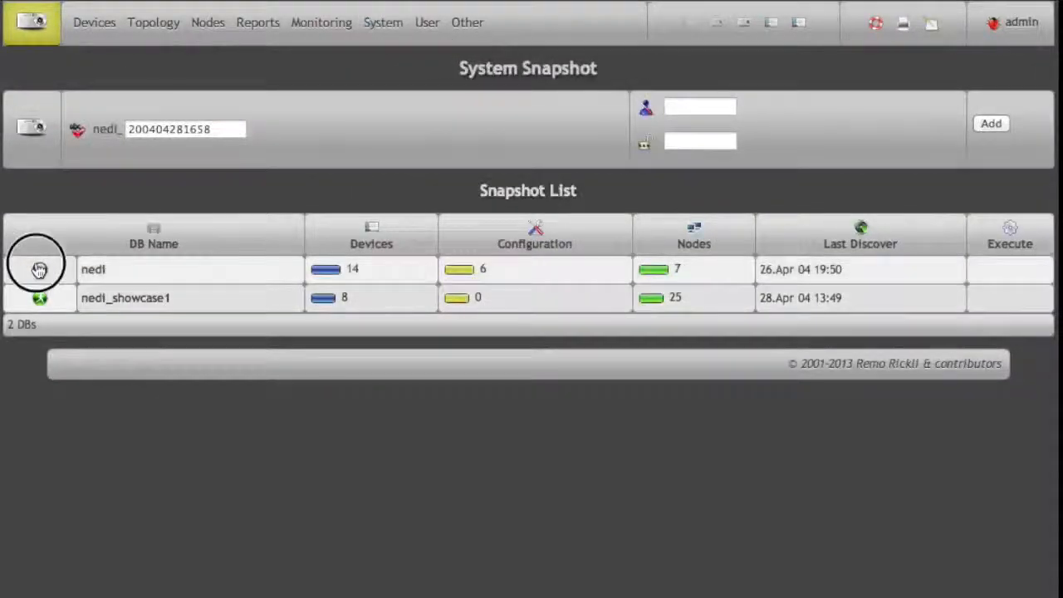
pyautogui.click(39, 269)
pyautogui.moveTo(88, 20)
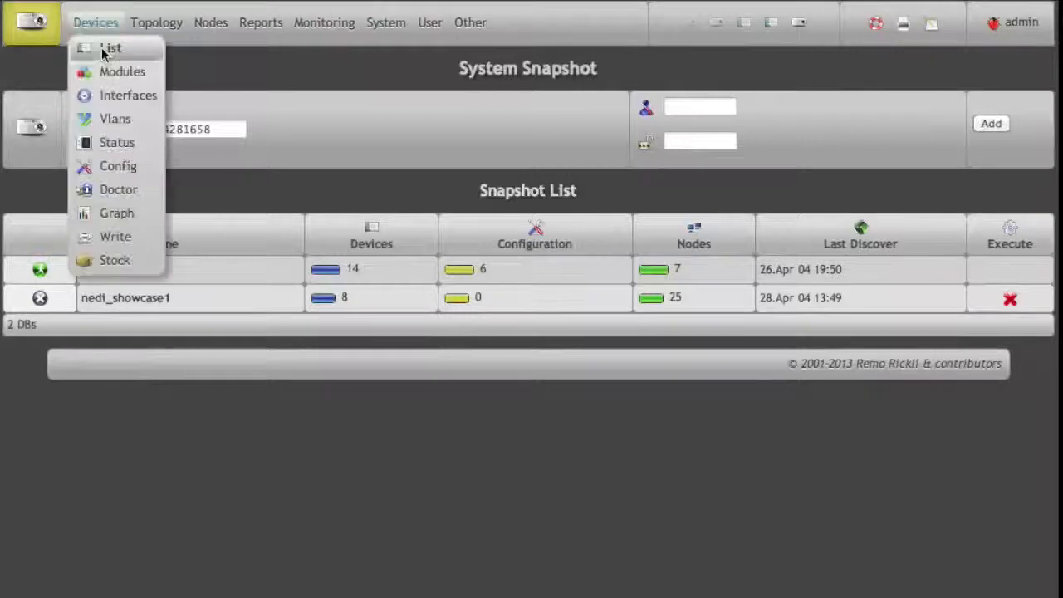
# - Show the unfiltered device list of the nedi database, open the status of device 2621-E1, and look through its summary and interfaces
pyautogui.click(106, 48)
pyautogui.click(1010, 112)
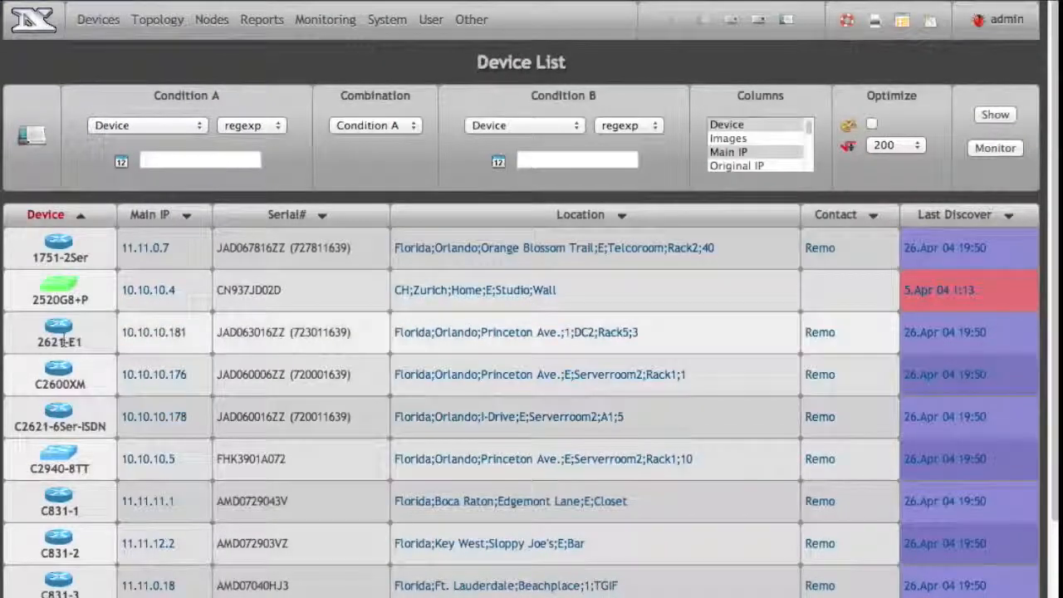
pyautogui.click(59, 330)
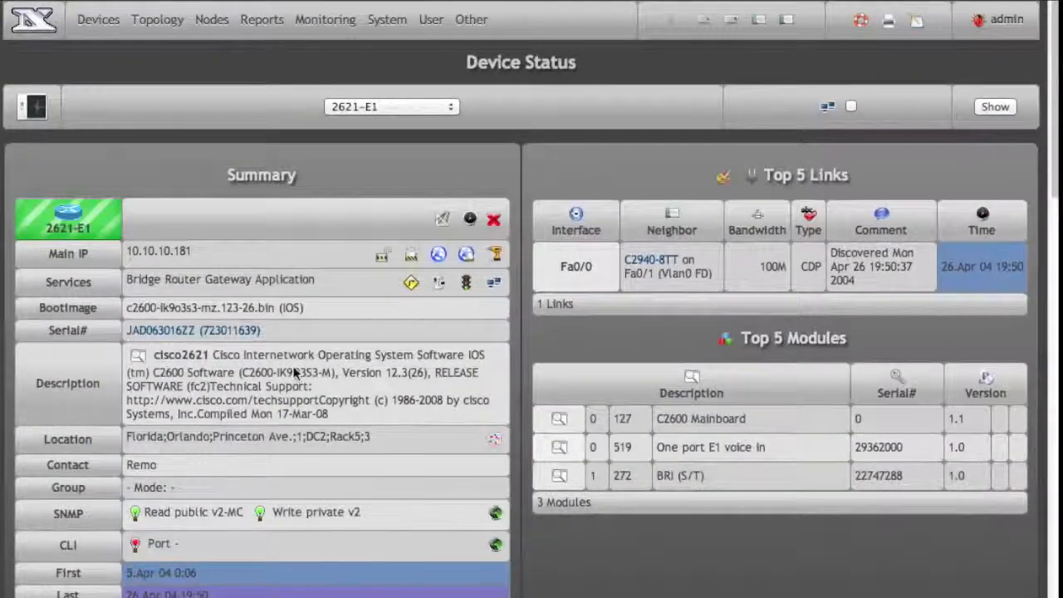
pyautogui.scroll(-10, 295, 374)
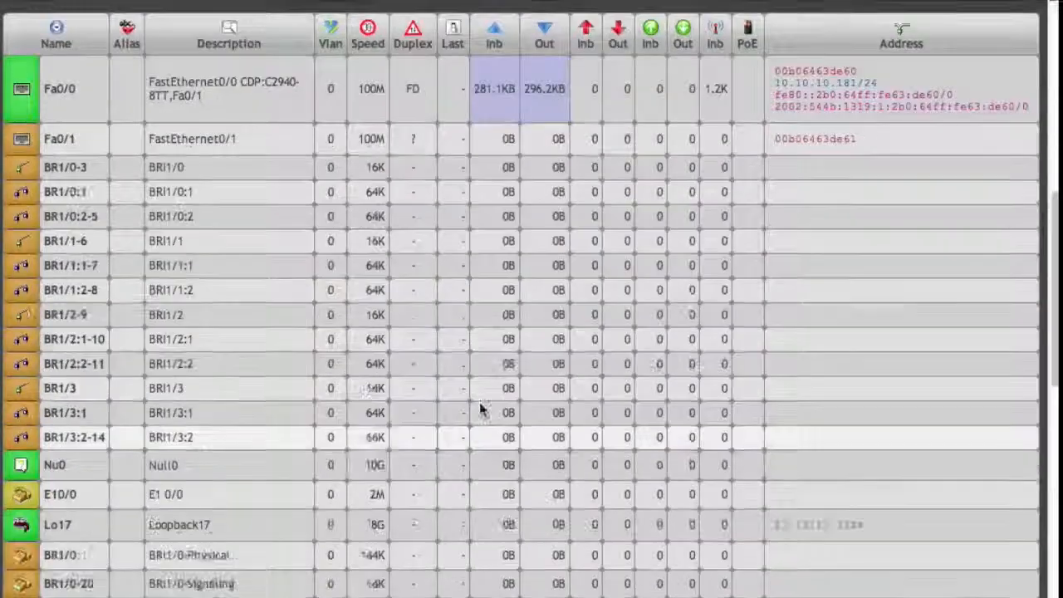
pyautogui.scroll(-5, 481, 408)
pyautogui.scroll(15, 480, 409)
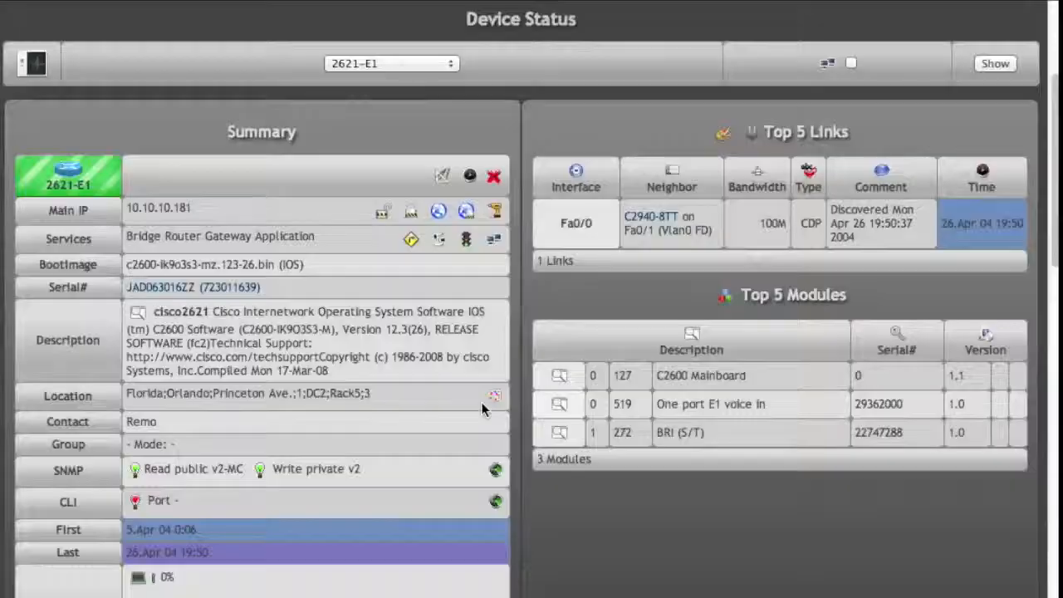
pyautogui.scroll(1, 481, 401)
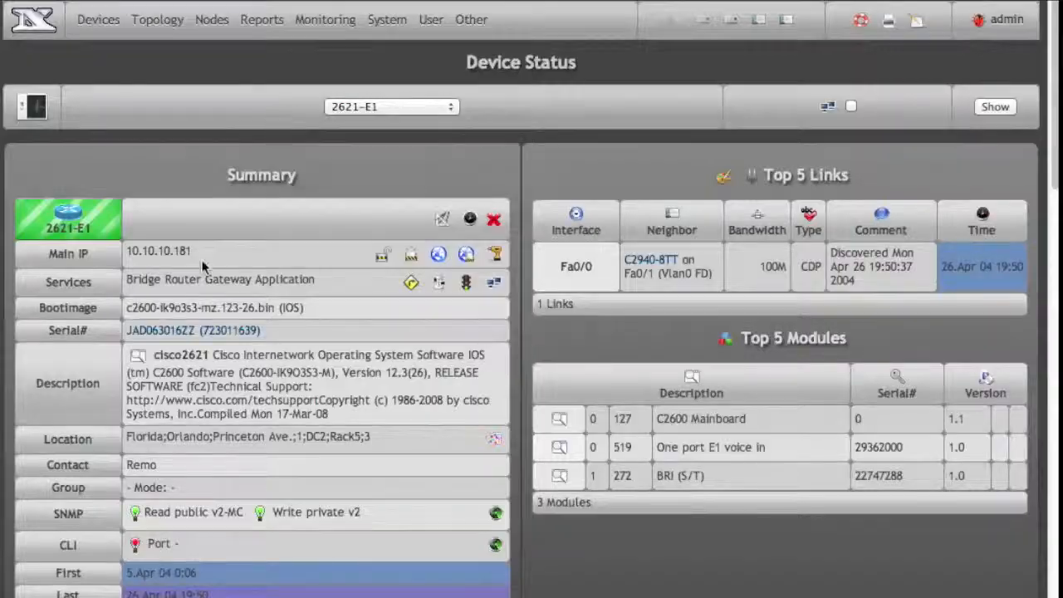
pyautogui.scroll(-4, 203, 265)
pyautogui.scroll(4, 268, 284)
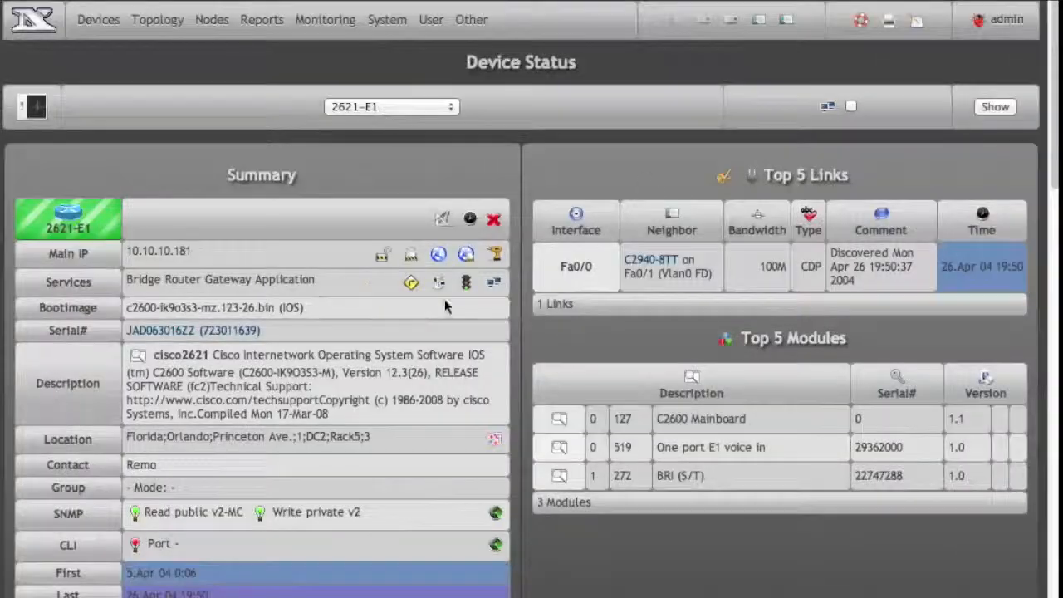
# - Show the topology map of the 2621-E1 device's neighbors and look over its links
pyautogui.click(729, 180)
pyautogui.scroll(-2, 745, 584)
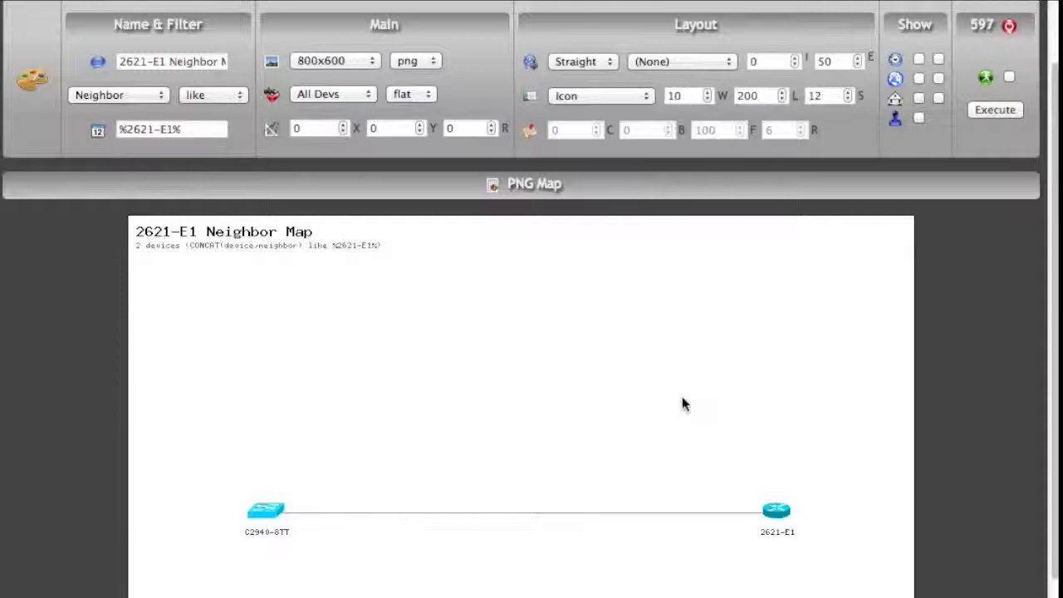
pyautogui.scroll(2, 686, 405)
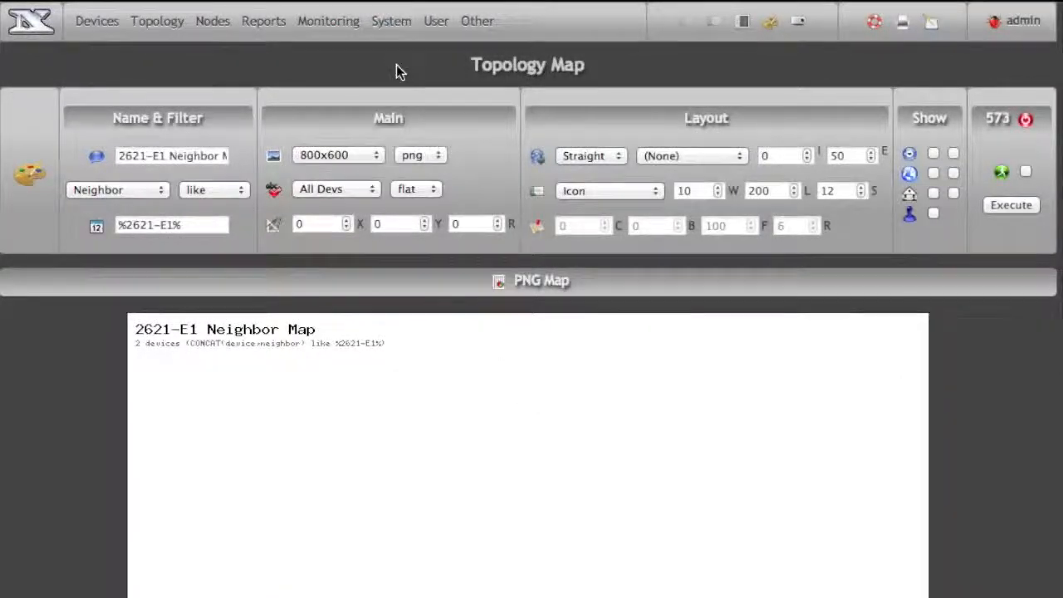
# - Dump all tables of the nedi database, from chat to wlan, to a Gzip file
pyautogui.moveTo(397, 31)
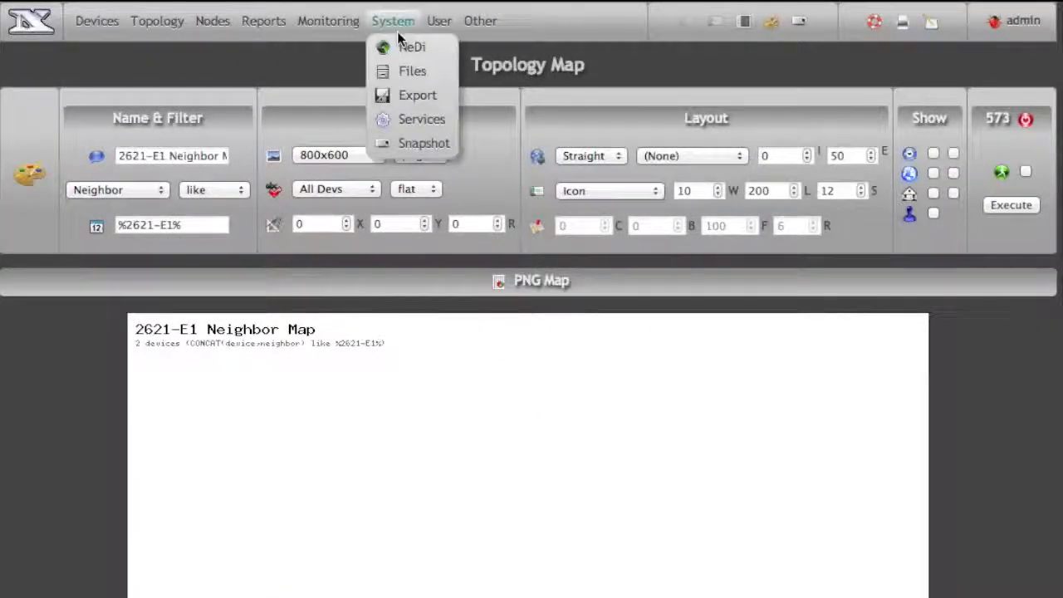
pyautogui.click(410, 95)
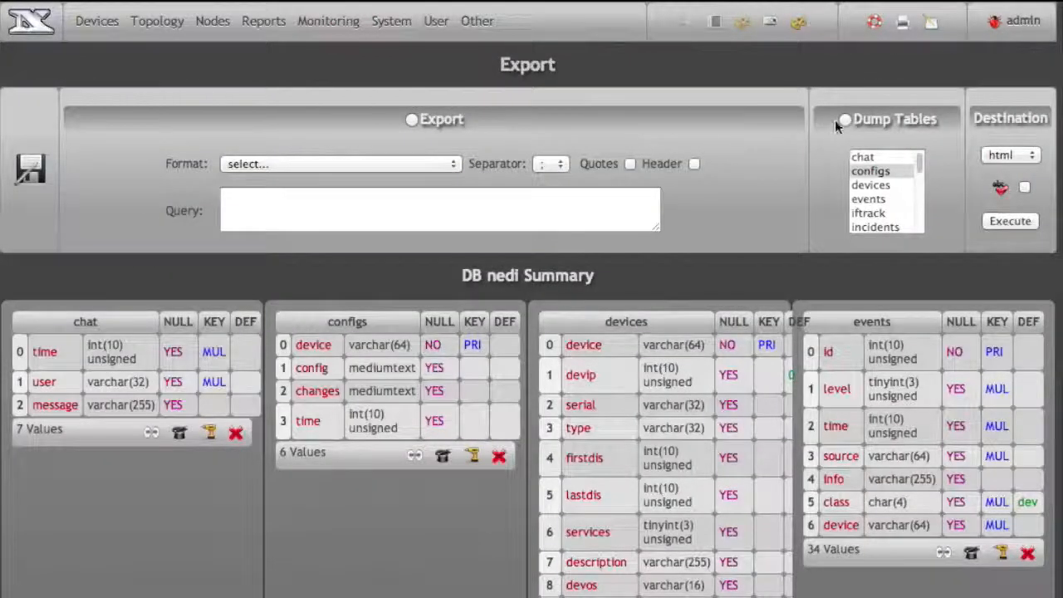
pyautogui.click(844, 120)
pyautogui.moveTo(862, 157); pyautogui.dragTo(877, 277)
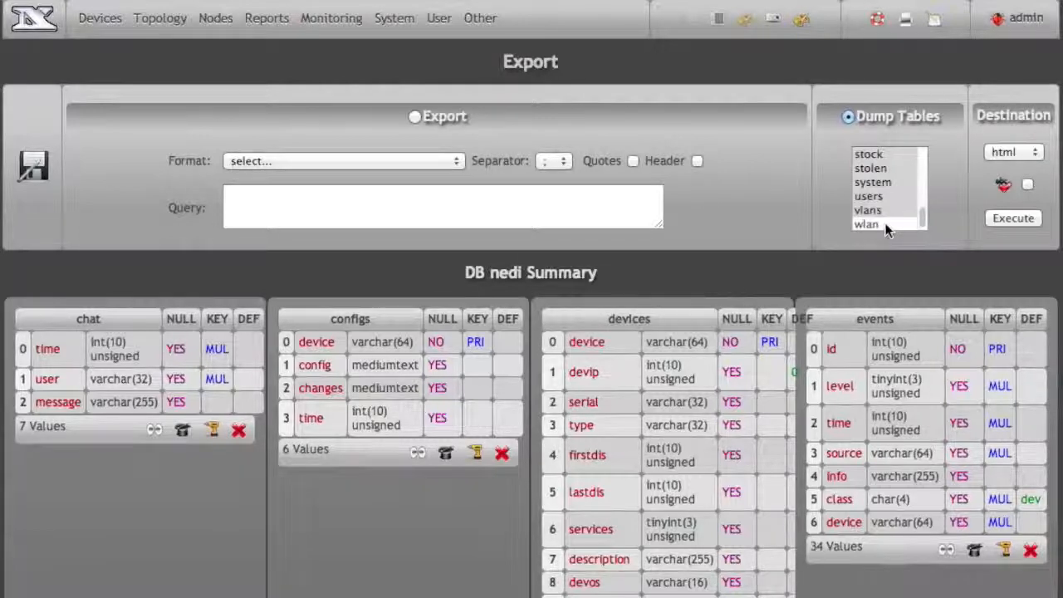
pyautogui.click(1013, 151)
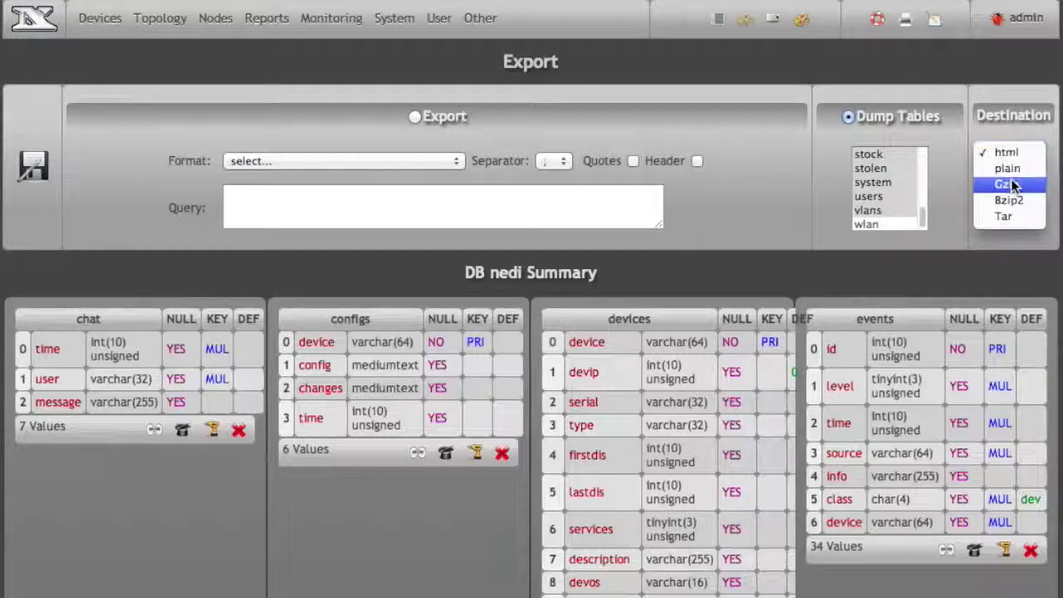
pyautogui.click(1009, 183)
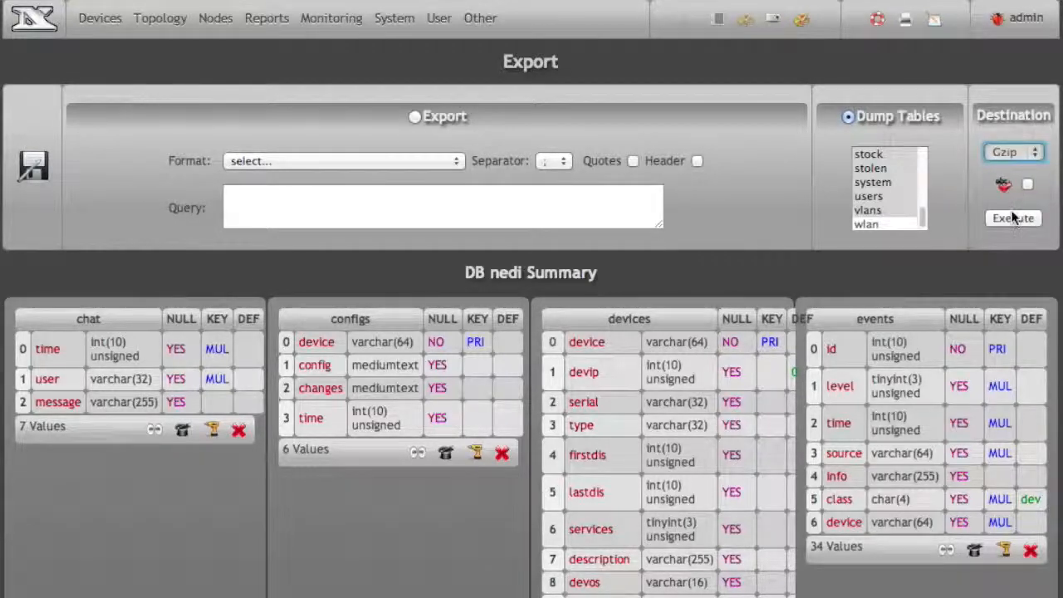
pyautogui.click(1011, 219)
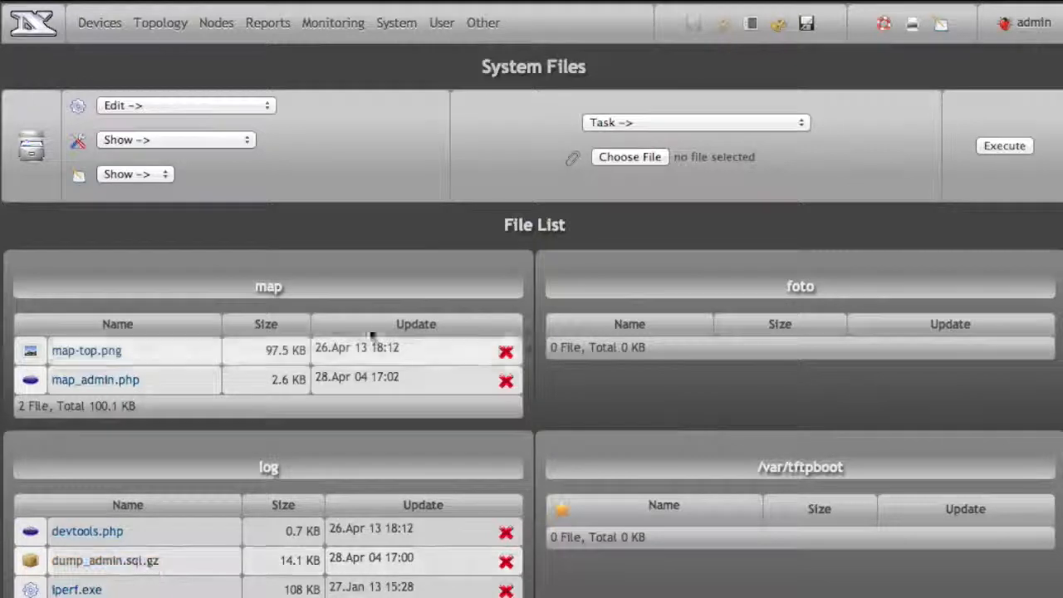
# - Save dump_admin.sql.gz from the system files' log list to the Desktop without appending .txt to its name
pyautogui.rightClick(121, 562)
pyautogui.click(249, 597)
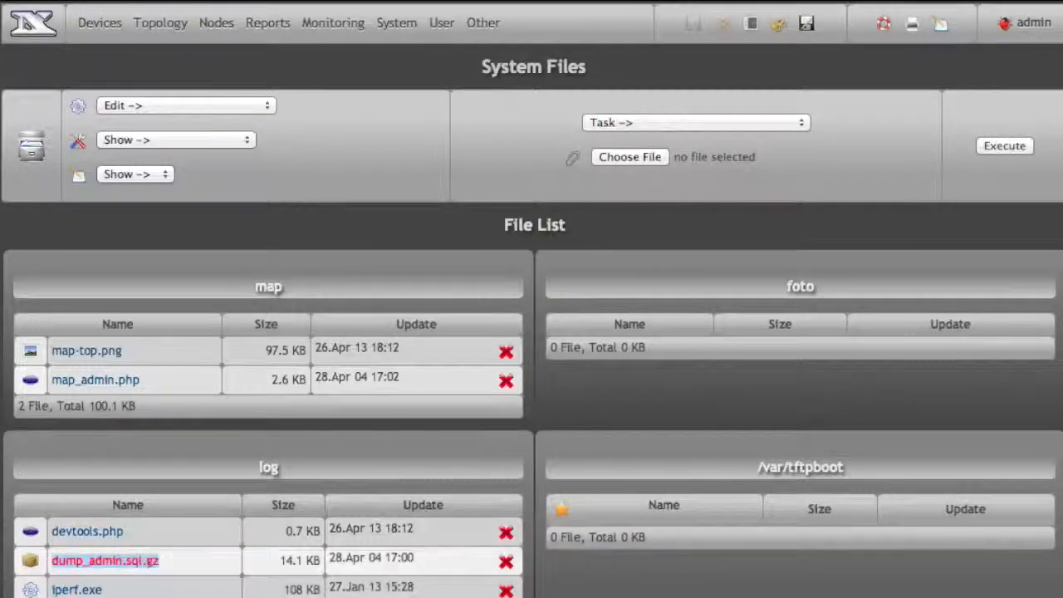
pyautogui.click(254, 153)
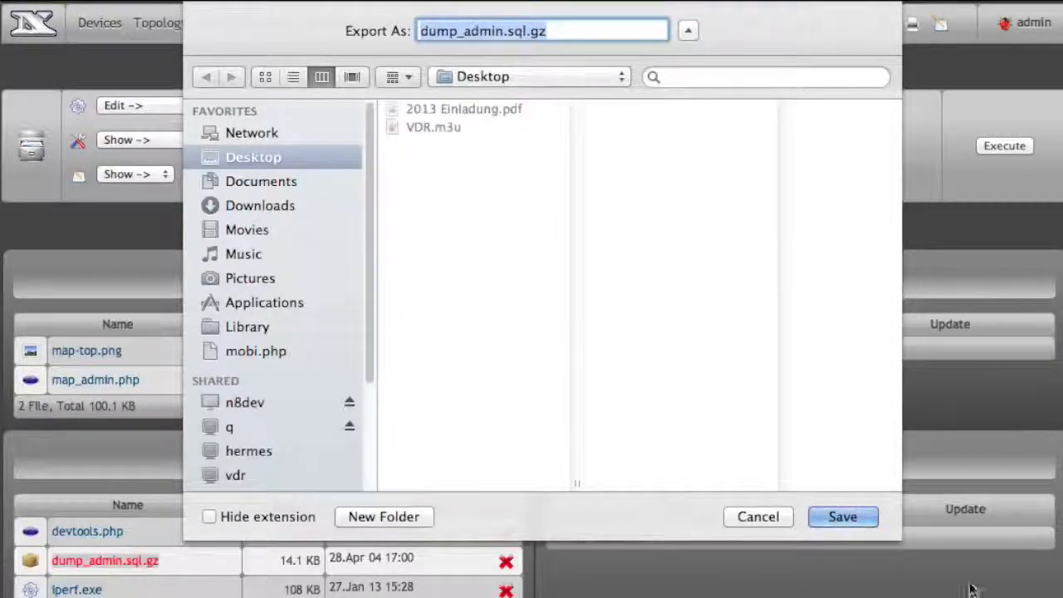
pyautogui.click(843, 516)
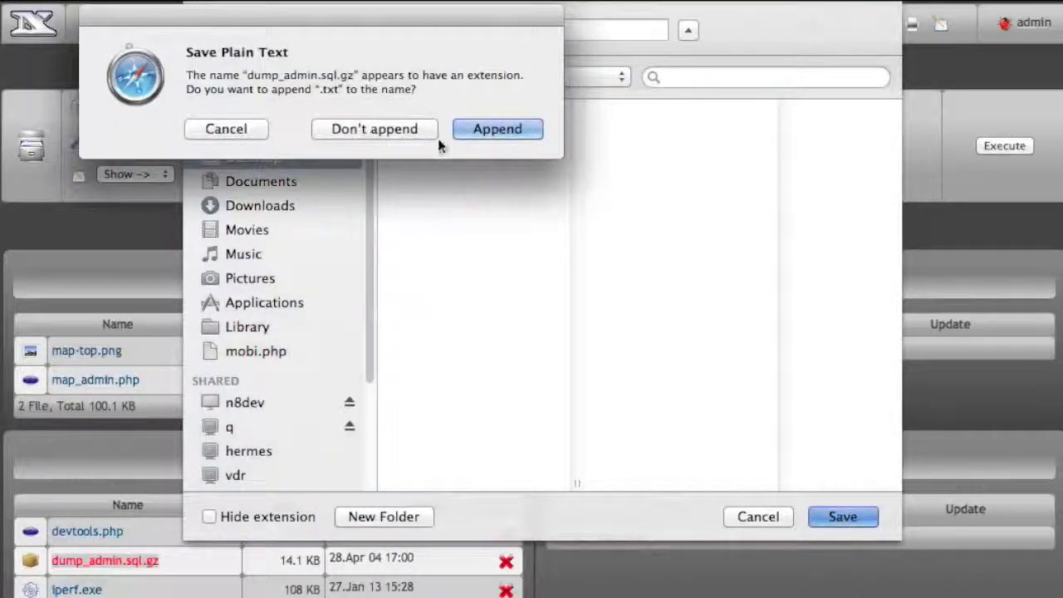
pyautogui.click(378, 130)
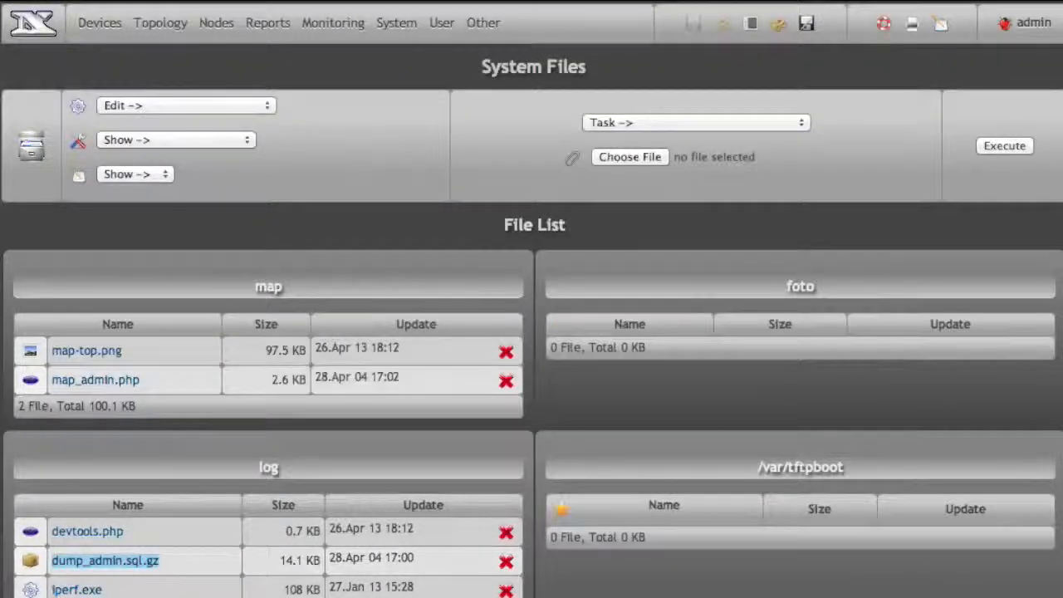